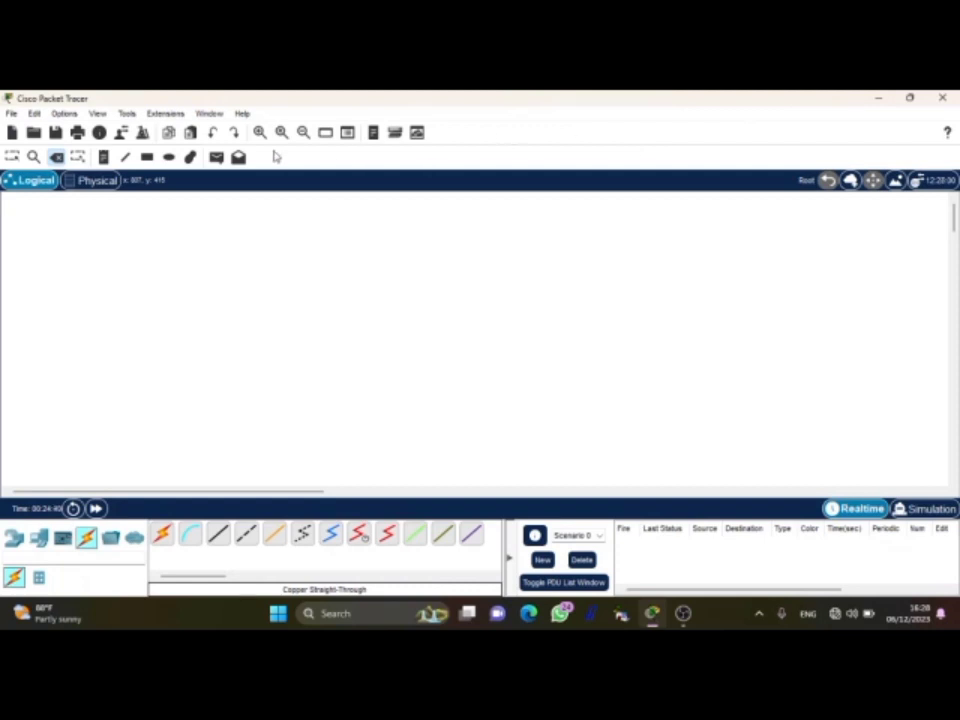
# Place three PCs side by side in a row in the lower part of the empty logical workspace
pyautogui.click(40, 541)
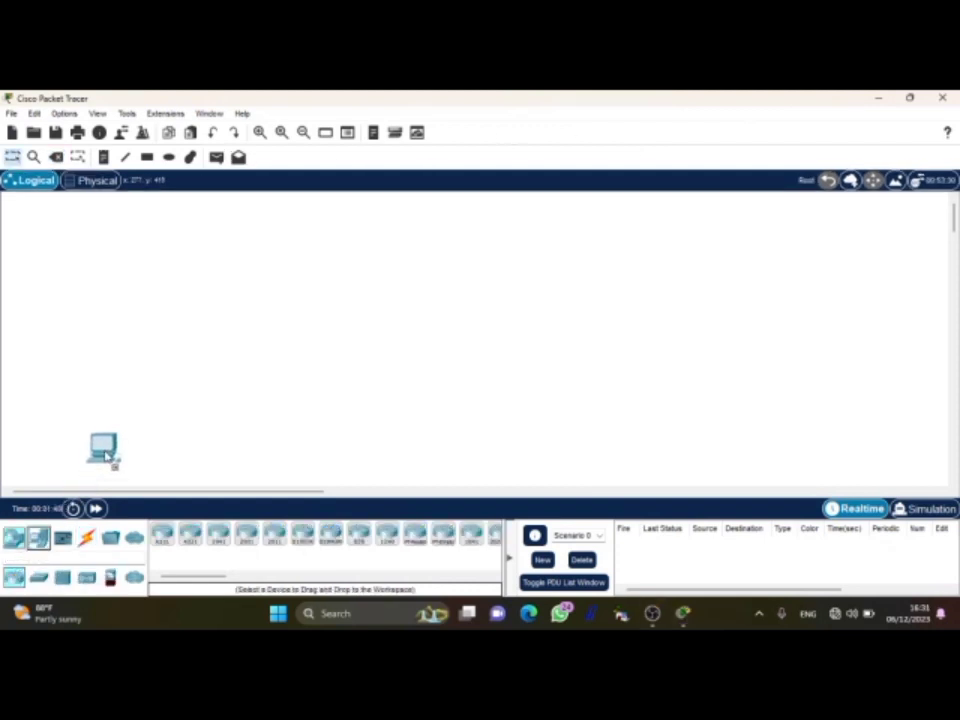
pyautogui.click(139, 418)
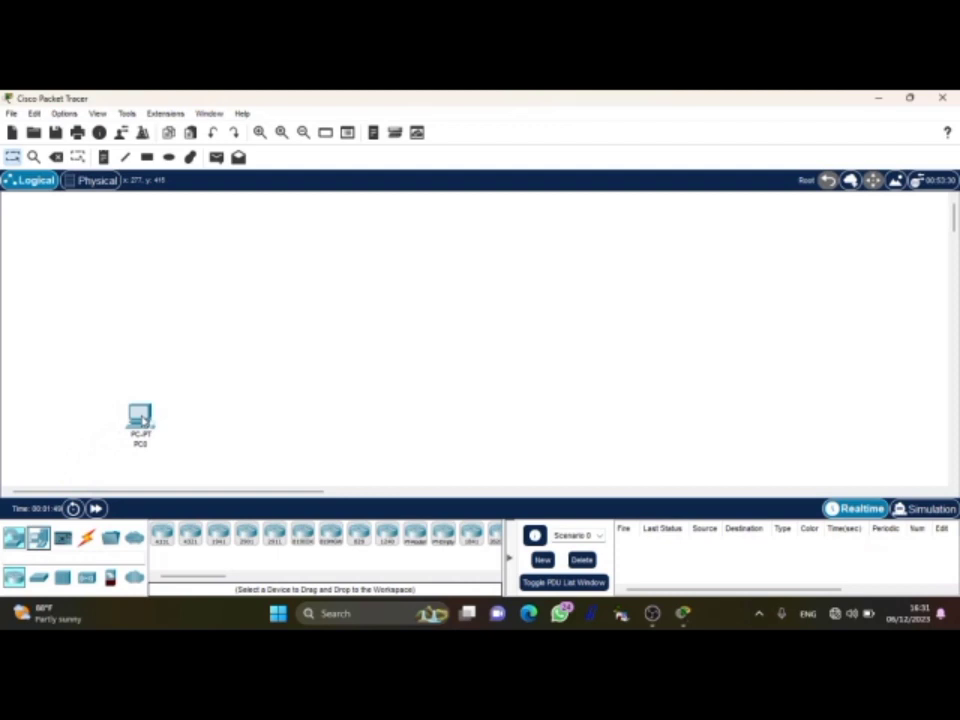
pyautogui.click(229, 431)
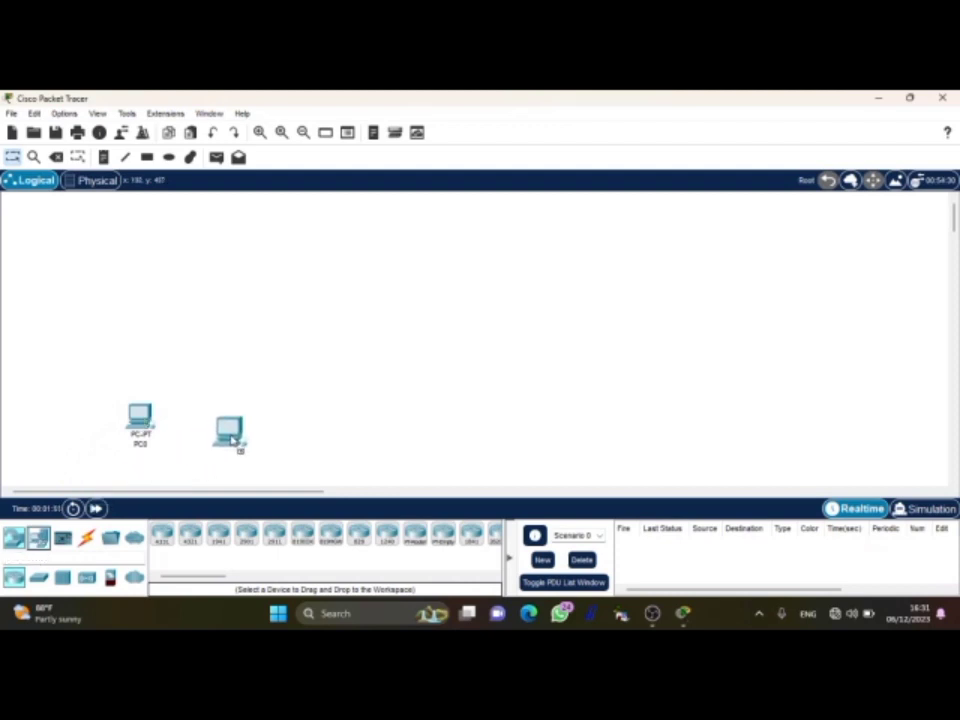
pyautogui.moveTo(229, 430); pyautogui.dragTo(232, 418)
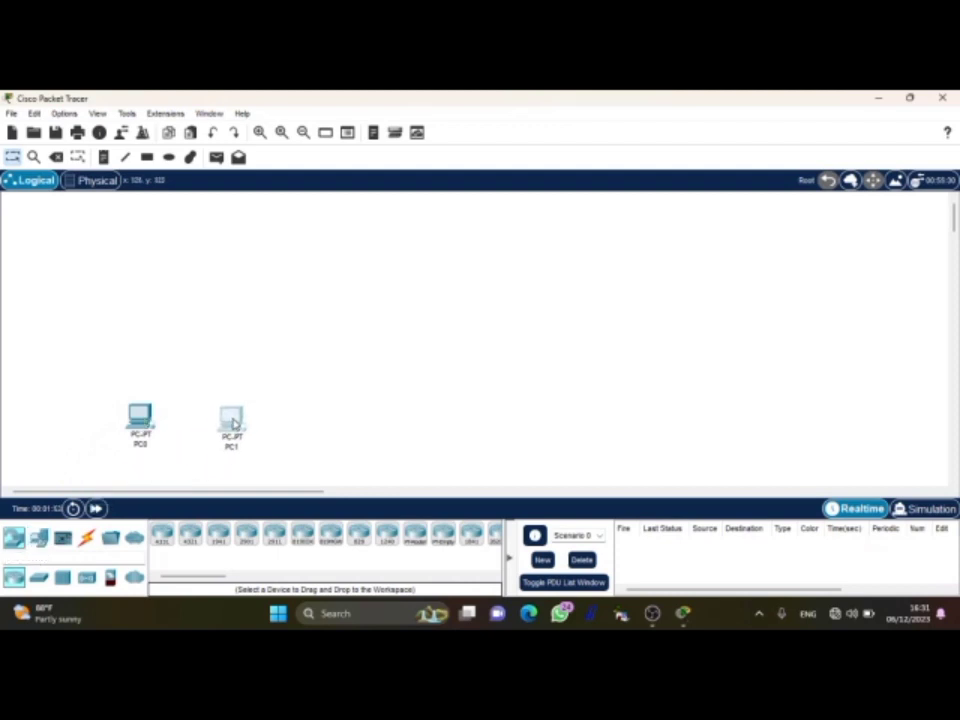
pyautogui.click(38, 537)
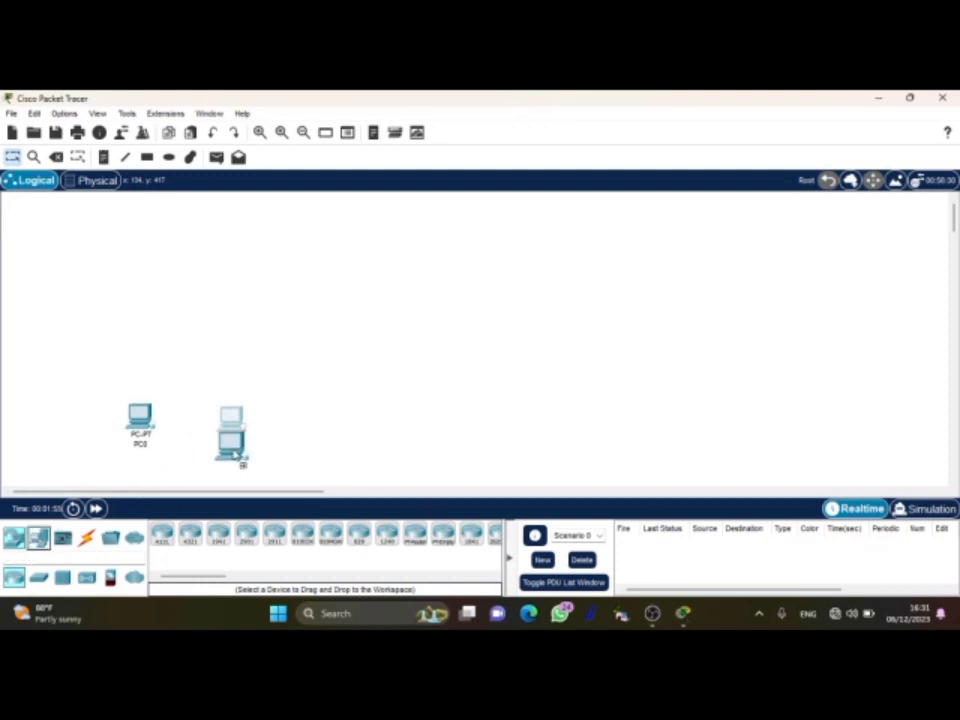
pyautogui.click(318, 430)
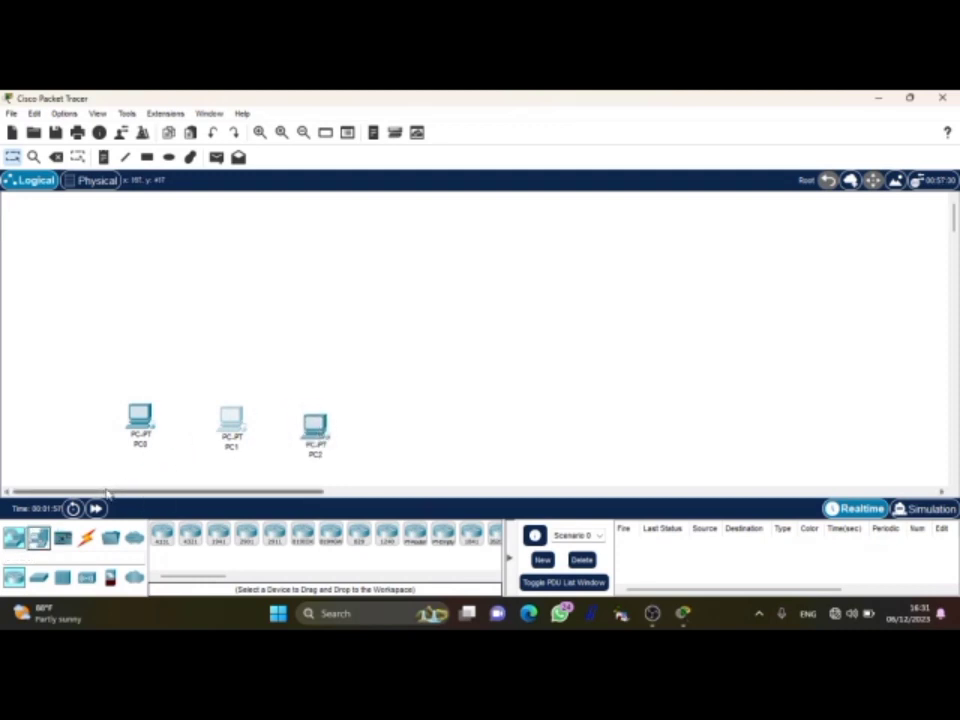
# Add a 2950-24 switch to the workspace, centred above the row of three PCs
pyautogui.click(39, 580)
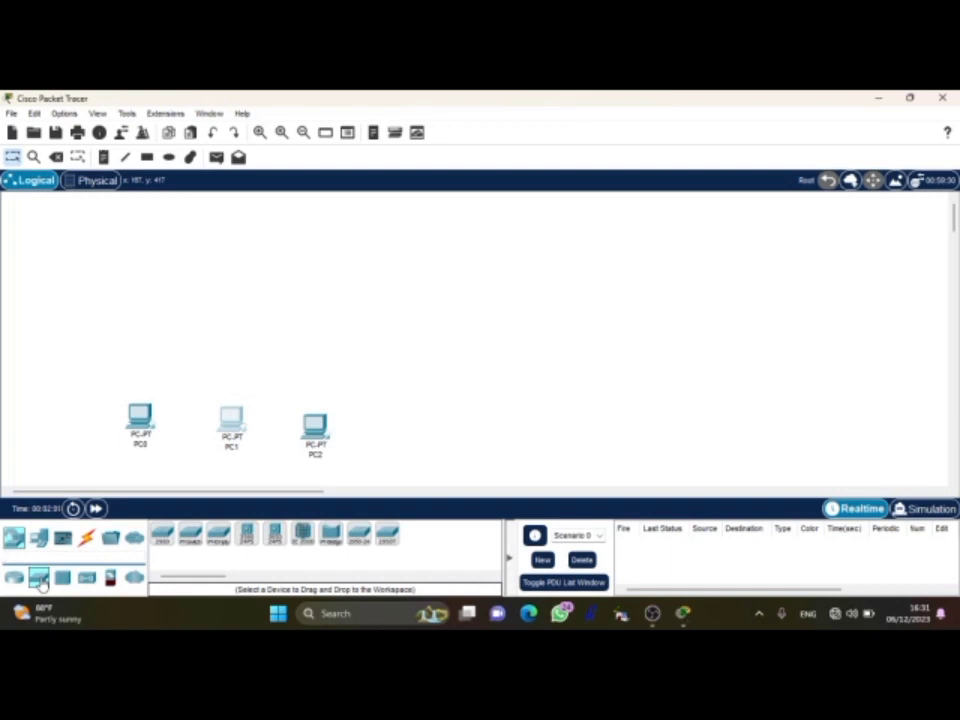
pyautogui.moveTo(358, 535); pyautogui.dragTo(243, 318)
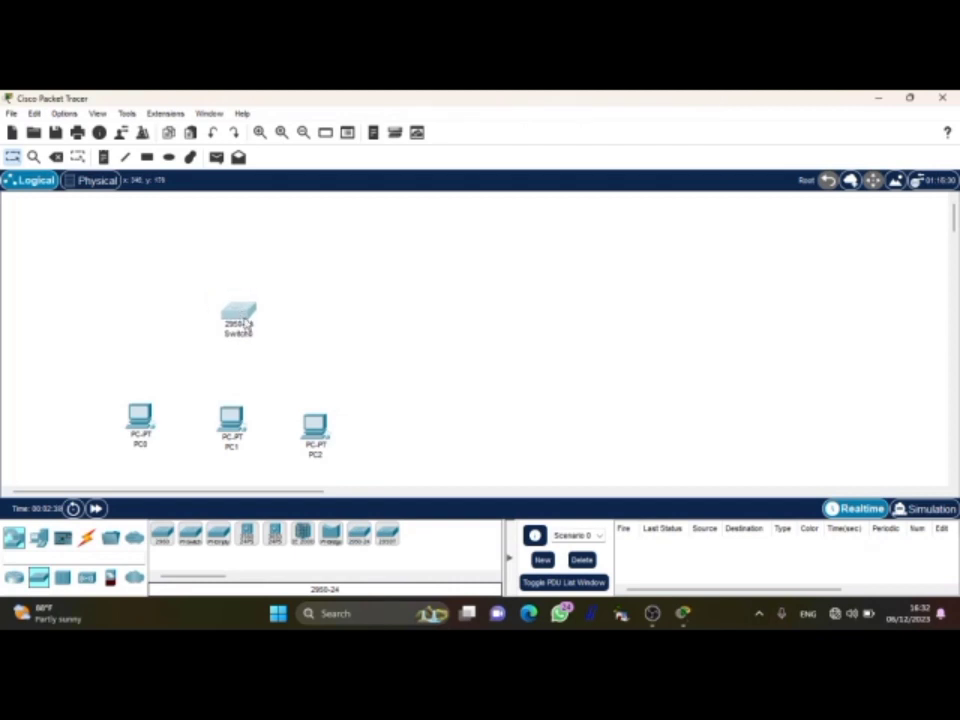
pyautogui.moveTo(246, 324)
# Connect PC0's FastEthernet0 to the switch's FastEthernet0/1 with a Copper Straight-Through cable
pyautogui.click(87, 538)
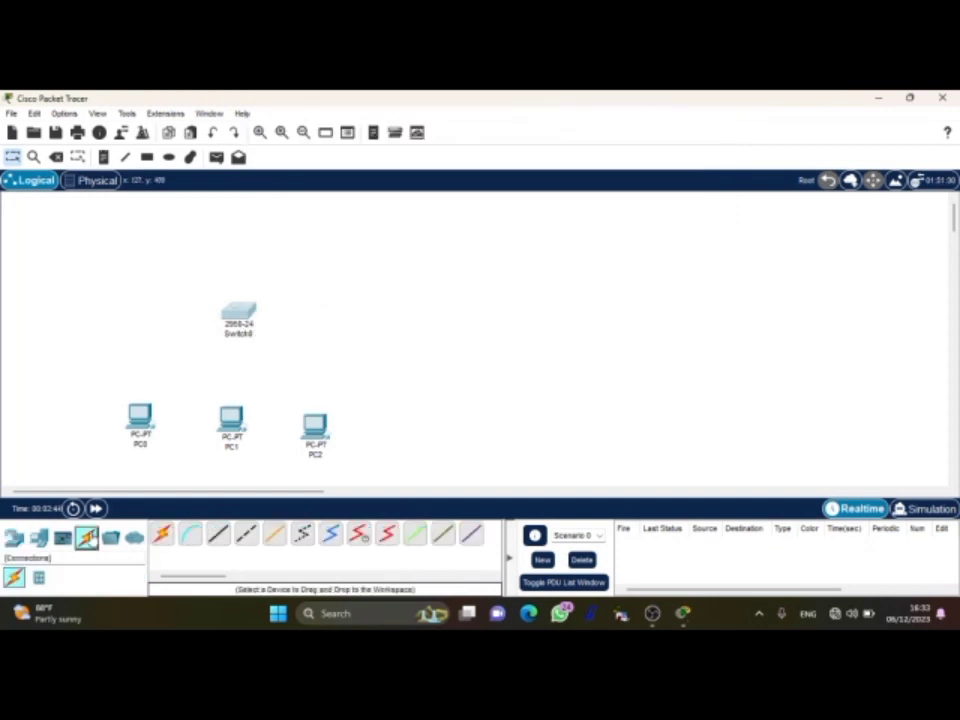
pyautogui.click(222, 537)
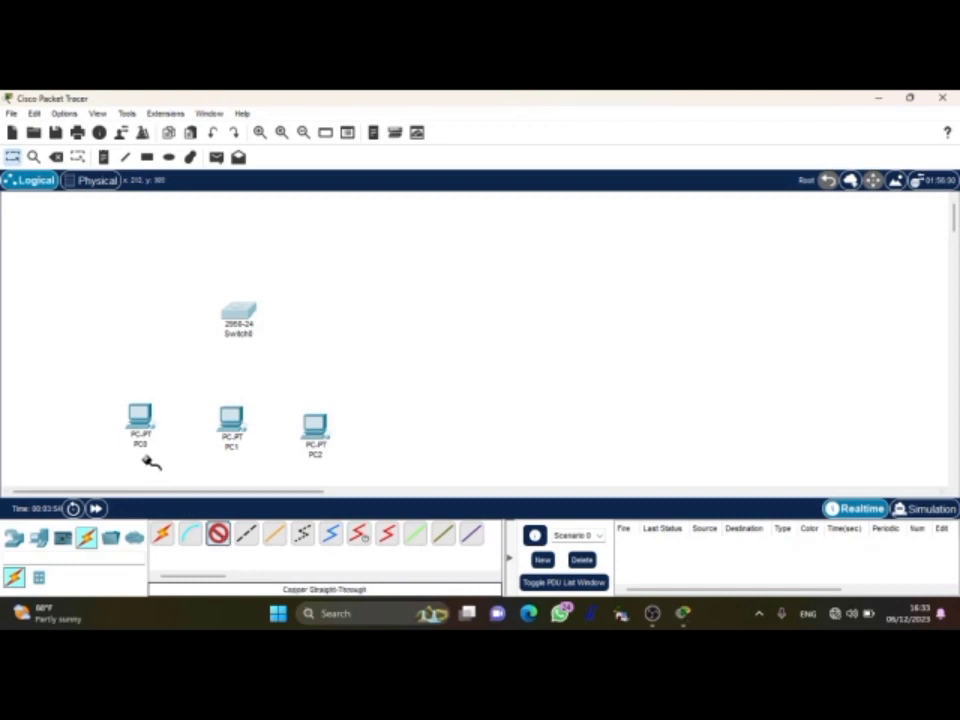
pyautogui.click(140, 427)
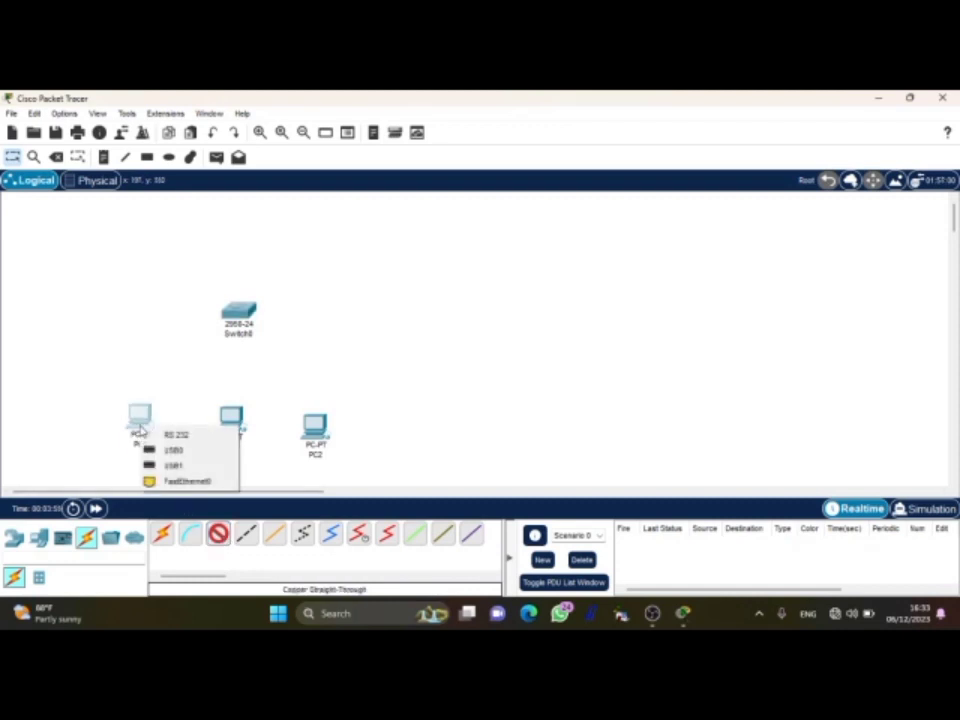
pyautogui.click(188, 482)
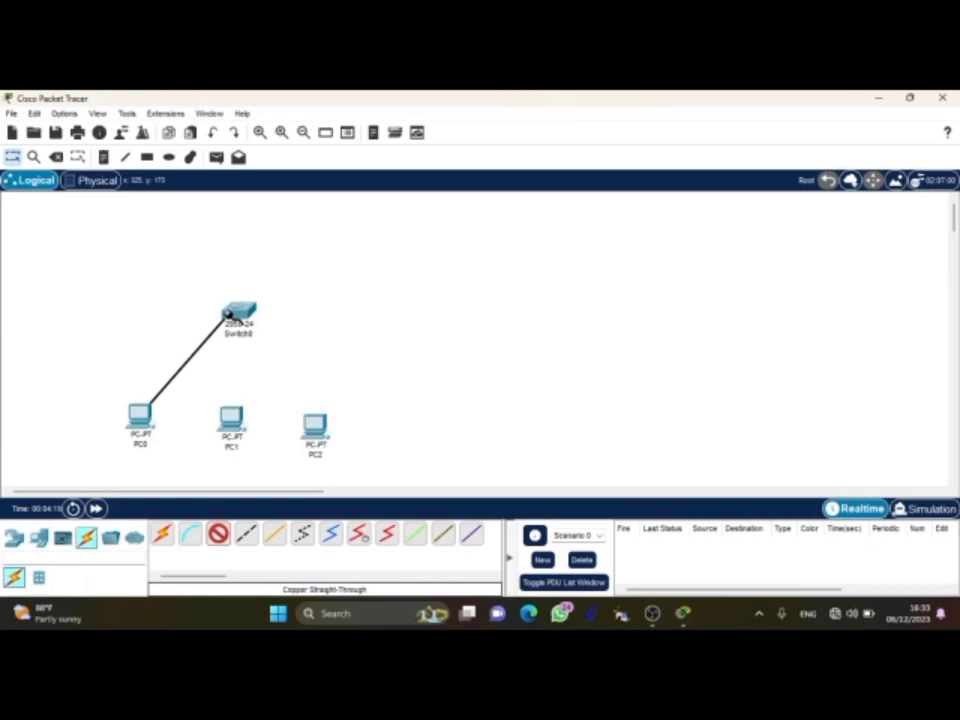
pyautogui.click(229, 314)
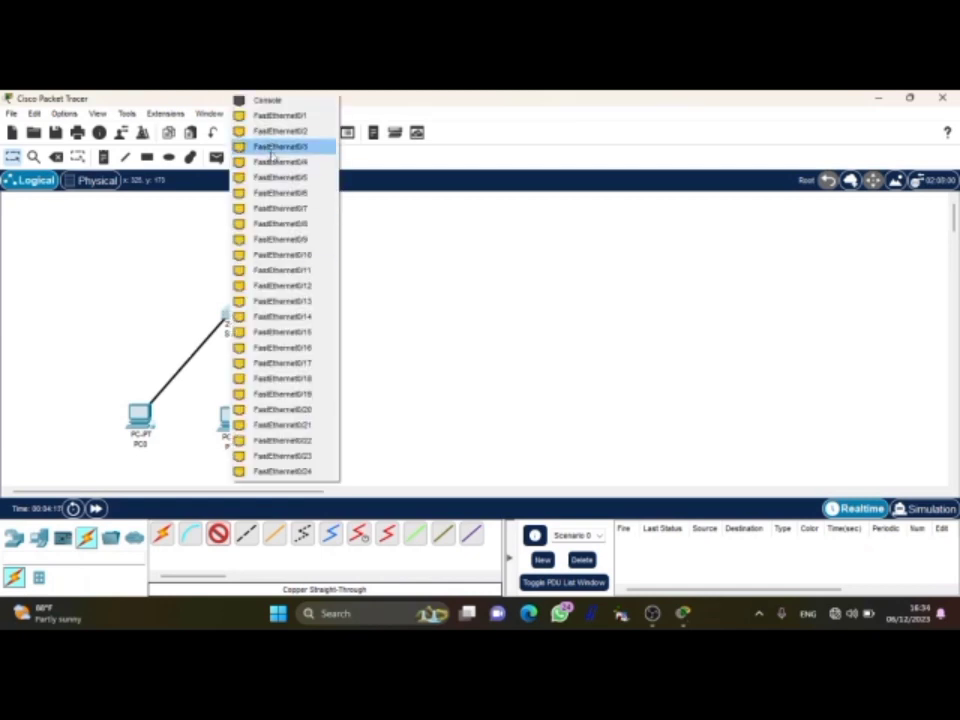
pyautogui.click(279, 120)
# Cable PC1's FastEthernet0 to FastEthernet0/2 on the switch with a Copper Straight-Through connection
pyautogui.click(226, 412)
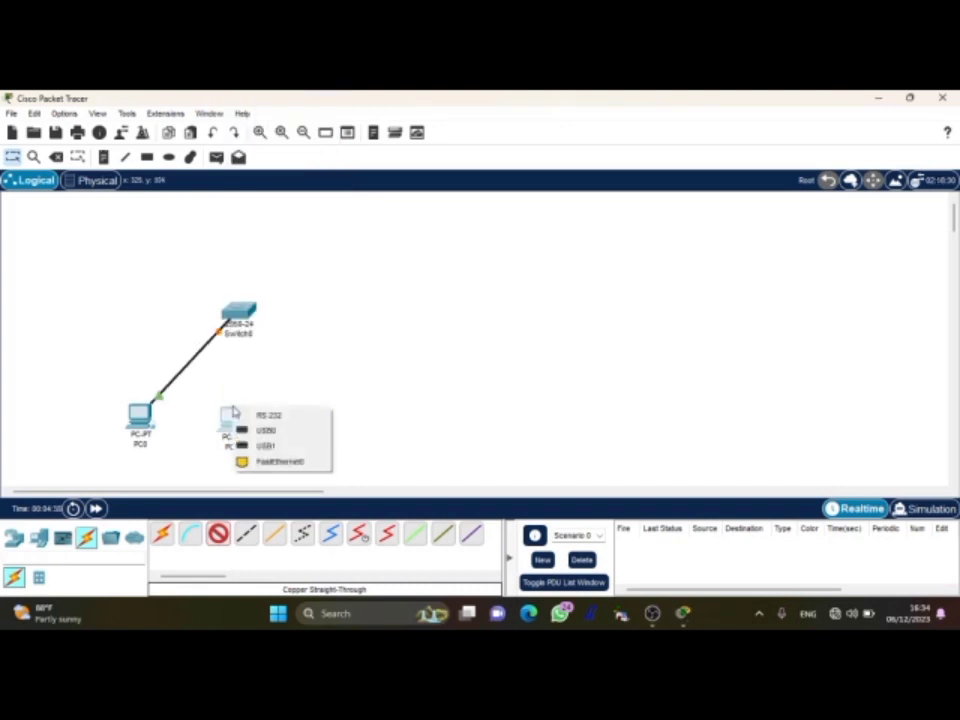
pyautogui.click(283, 463)
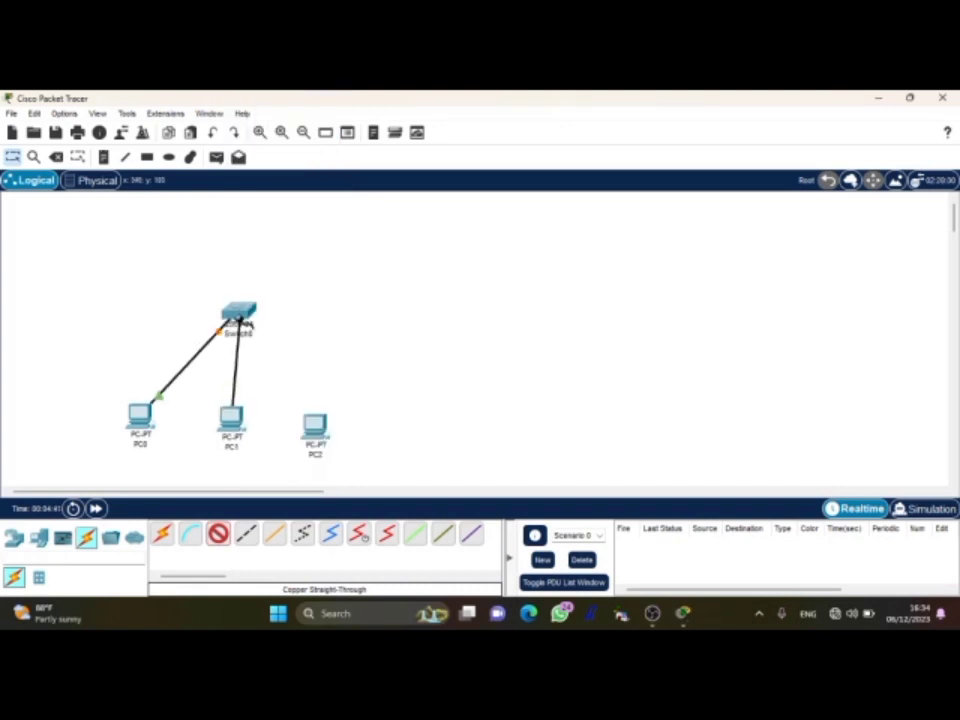
pyautogui.click(240, 316)
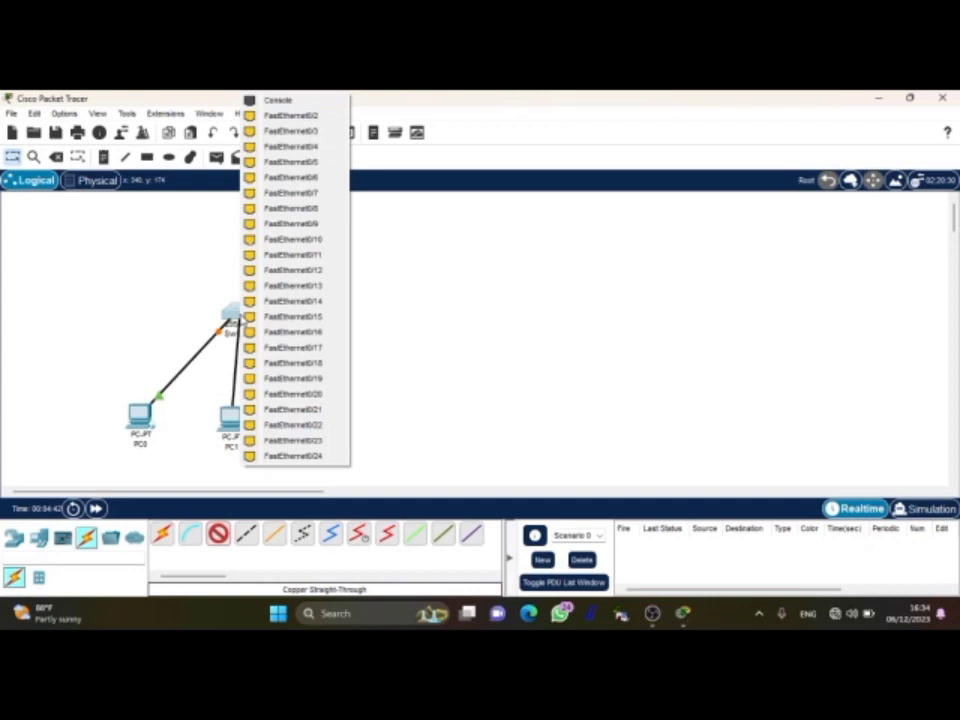
pyautogui.click(287, 119)
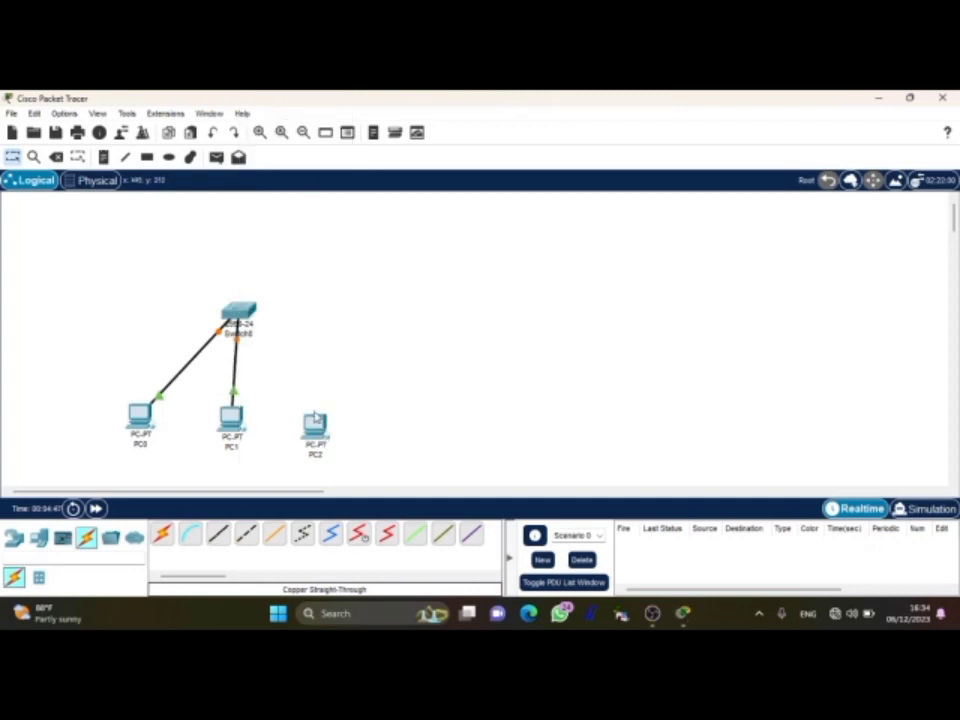
# Link PC2's FastEthernet0 to the switch's FastEthernet0/3 using a Copper Straight-Through cable
pyautogui.moveTo(316, 424)
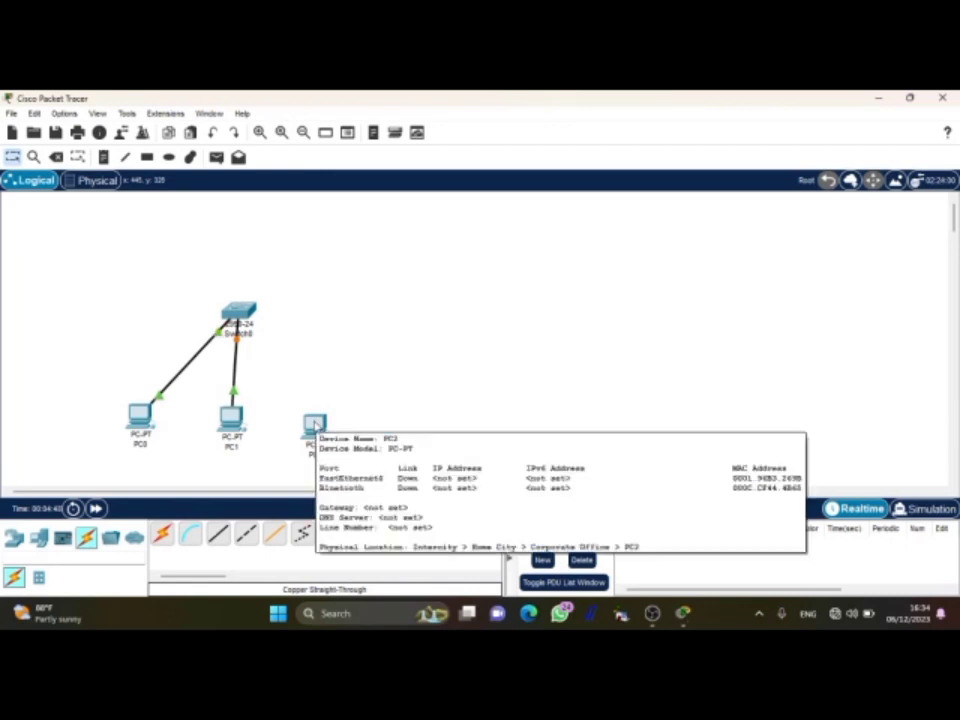
pyautogui.click(315, 424)
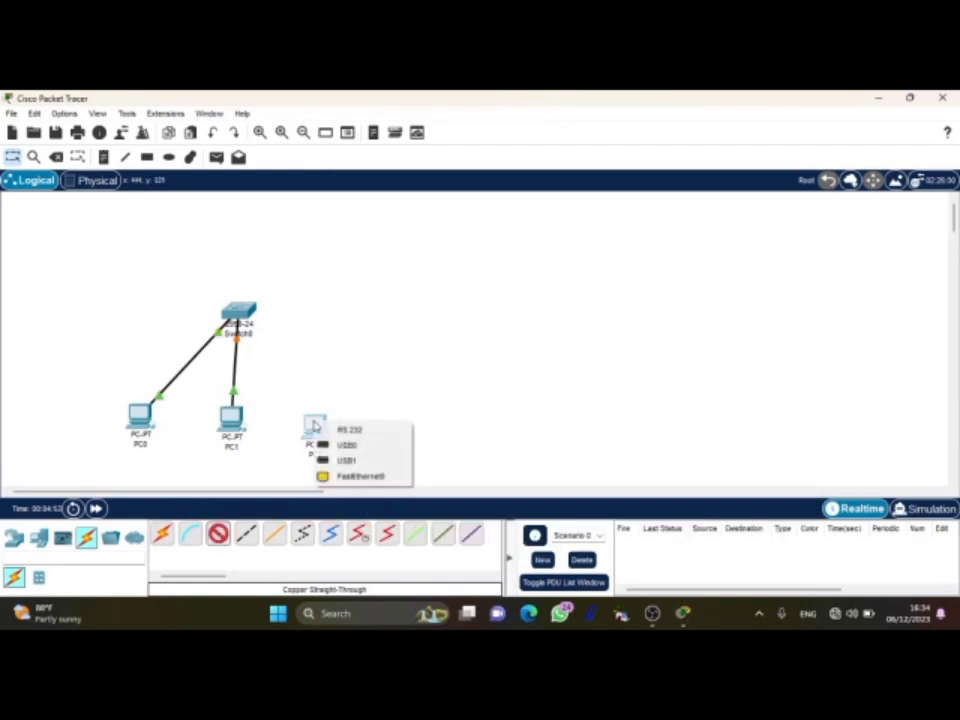
pyautogui.click(362, 477)
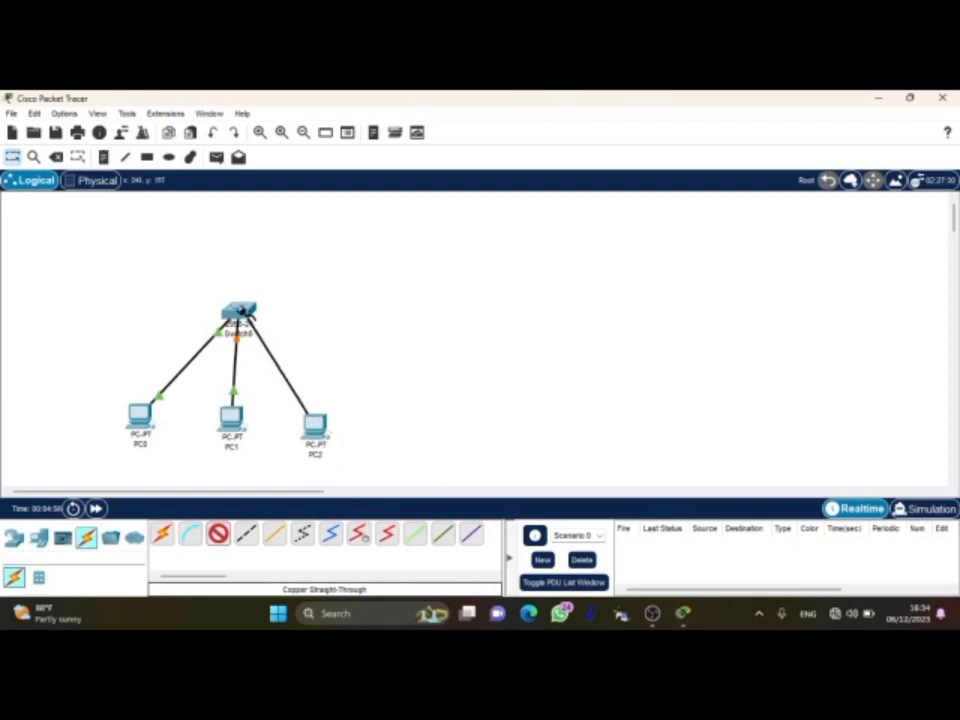
pyautogui.click(240, 314)
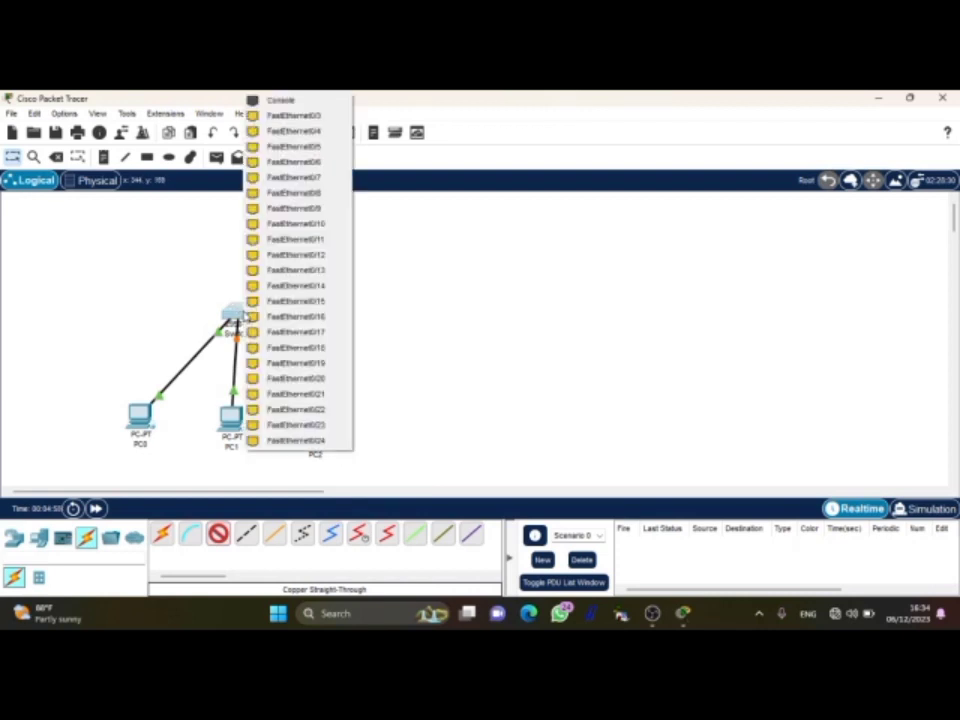
pyautogui.click(258, 115)
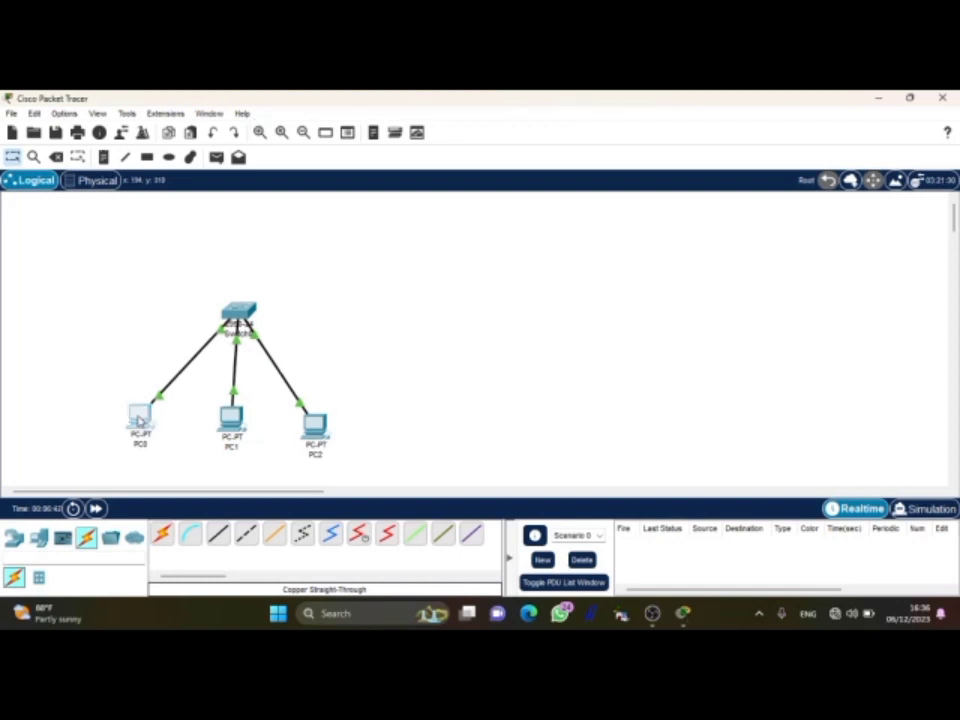
# Give PC0's FastEthernet0 interface the static IPv4 address 192.168.0.1 with subnet mask 255.255.255.0, and close its settings
pyautogui.click(140, 421)
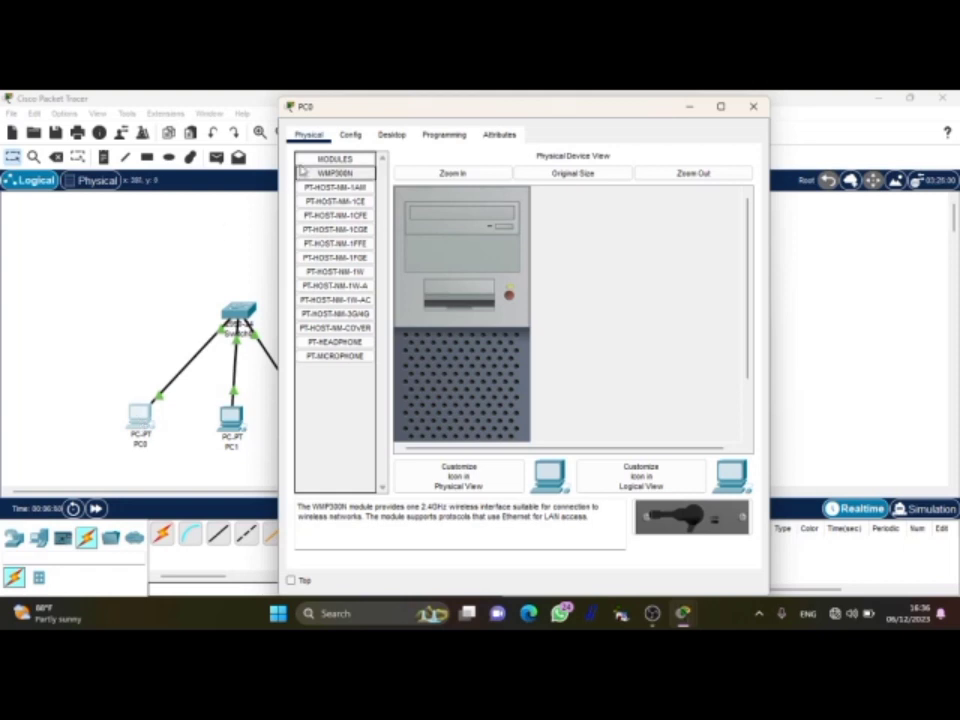
pyautogui.click(386, 136)
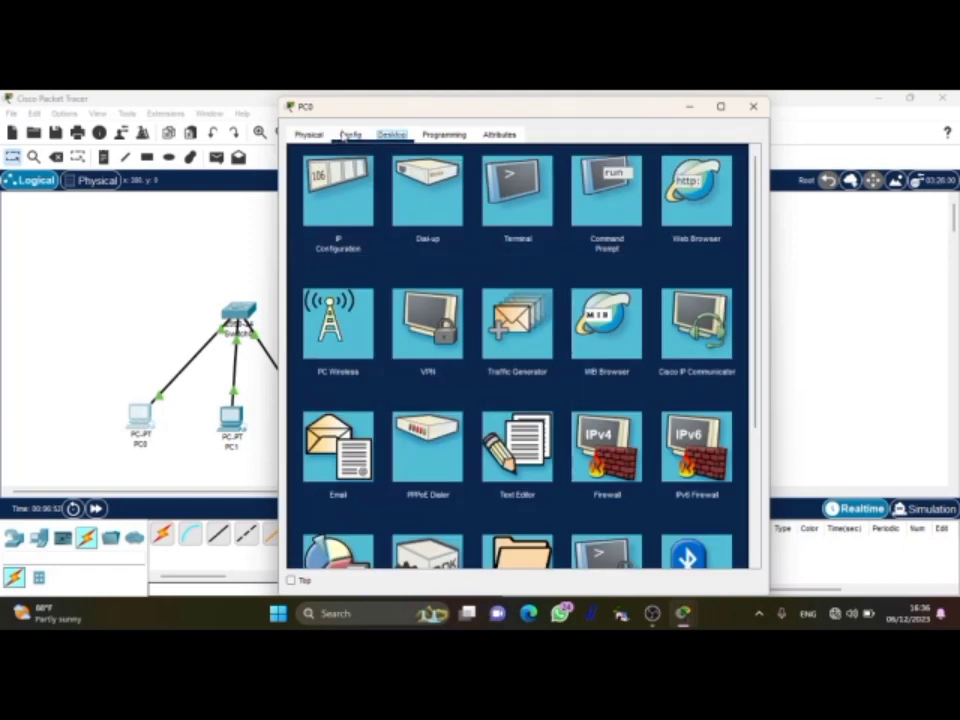
pyautogui.click(347, 136)
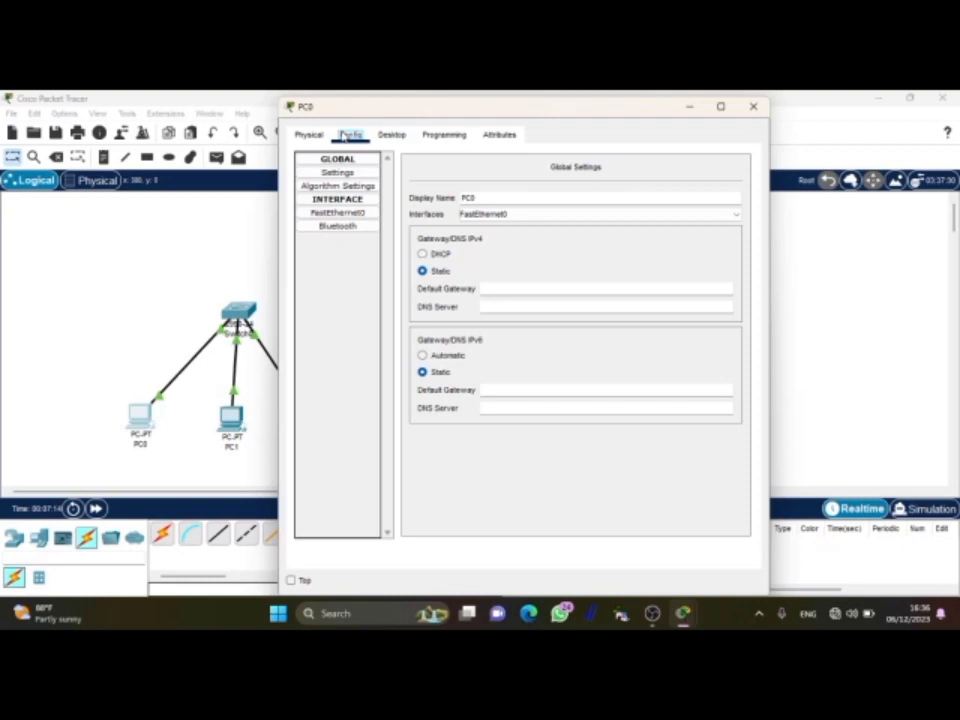
pyautogui.click(357, 212)
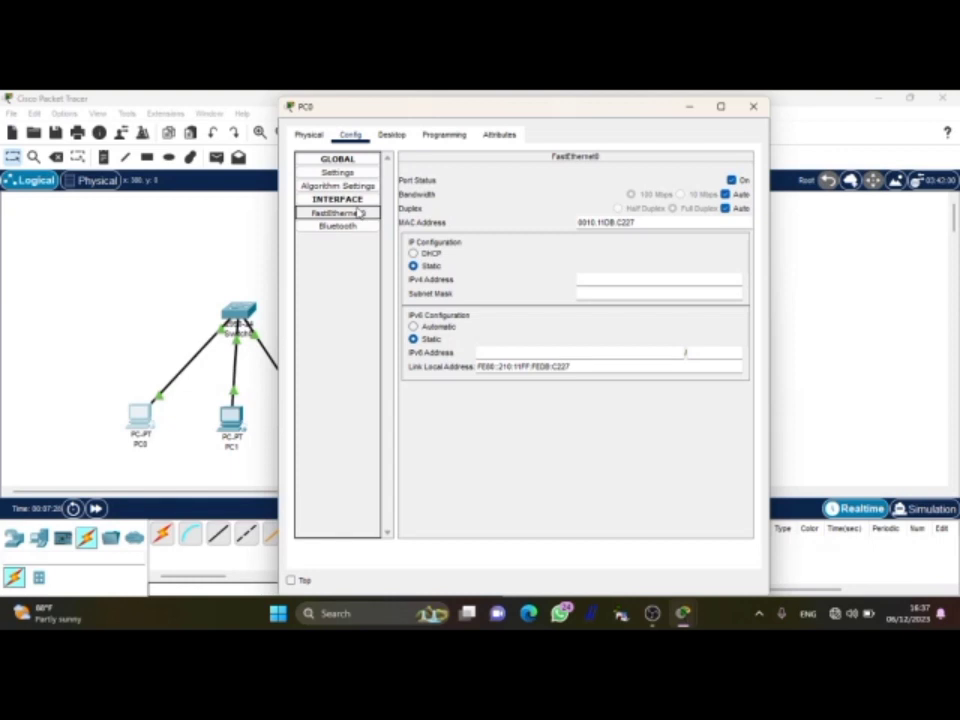
pyautogui.click(599, 284)
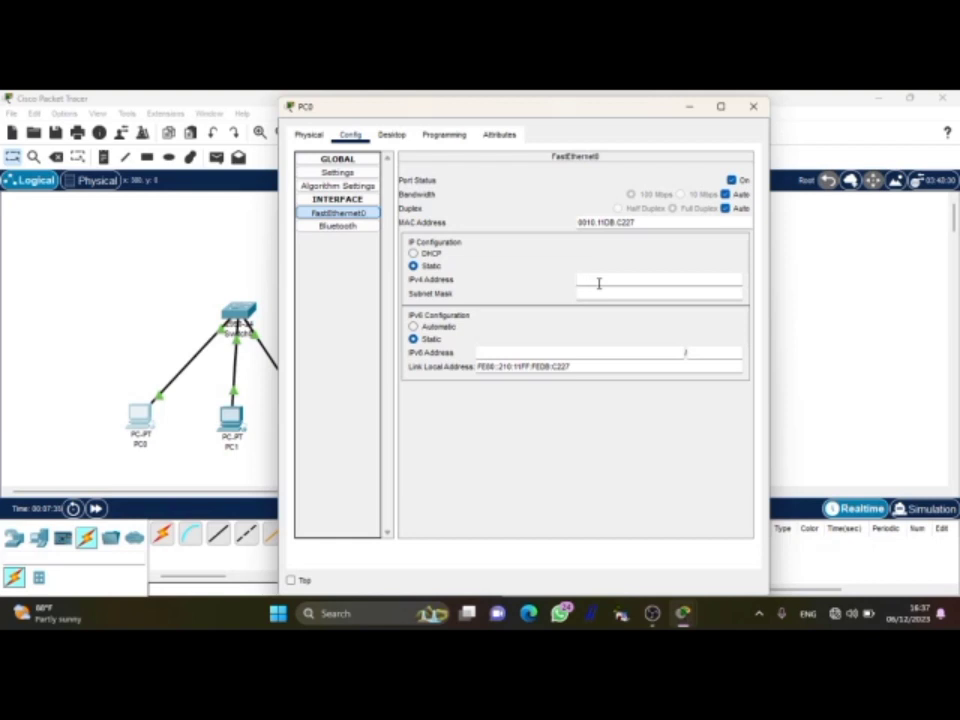
pyautogui.write('192.168')
pyautogui.write('.0.1')
pyautogui.click(600, 294)
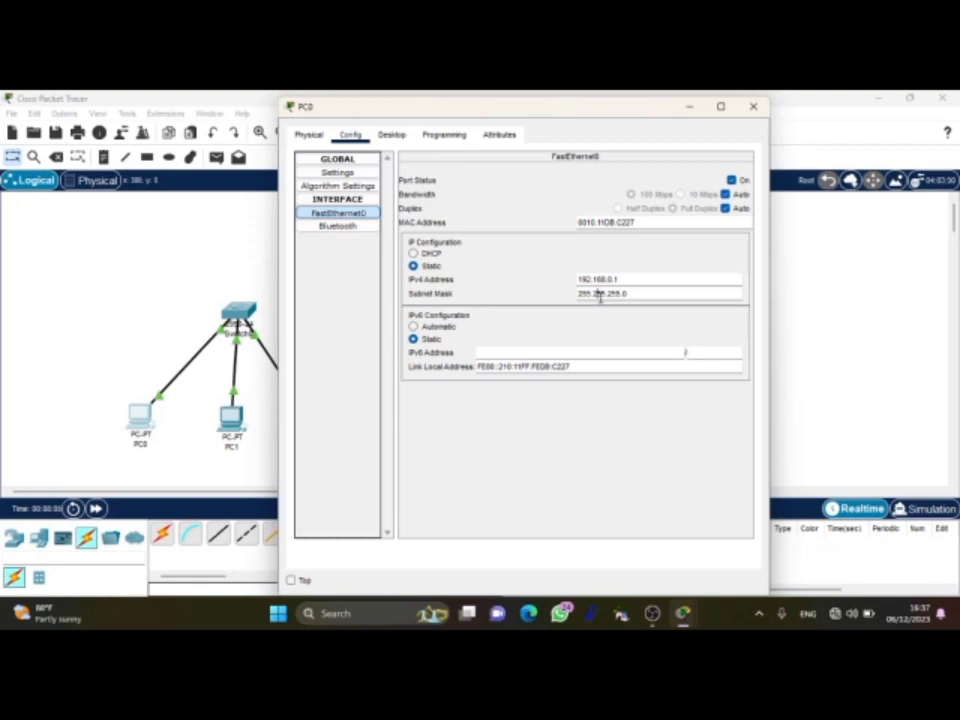
pyautogui.click(748, 111)
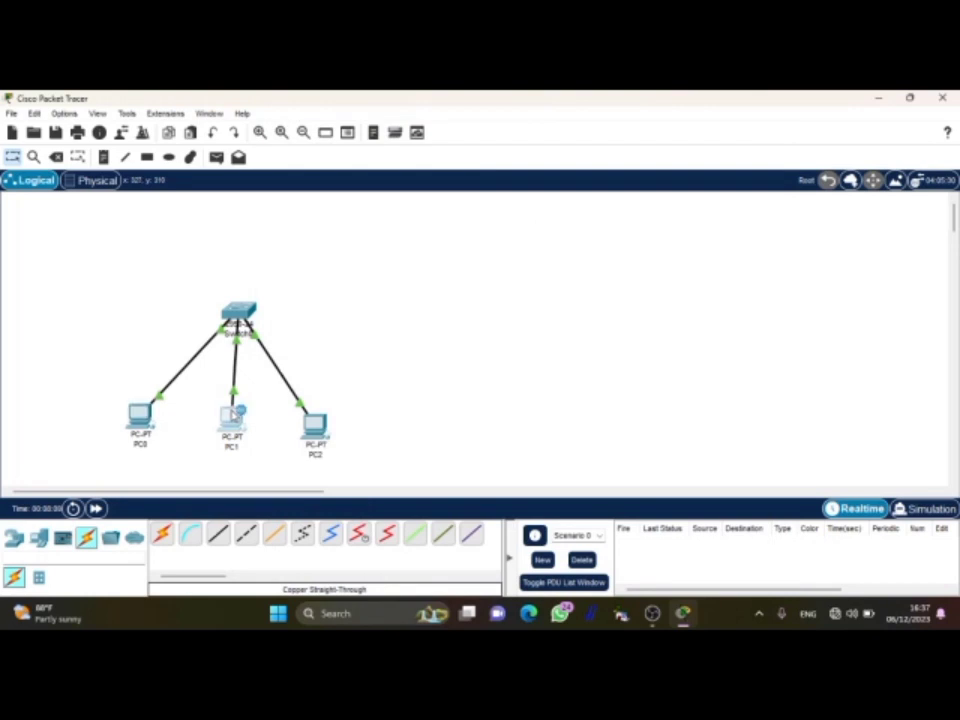
# Open PC1's IP Configuration for the FastEthernet0 interface
pyautogui.click(232, 413)
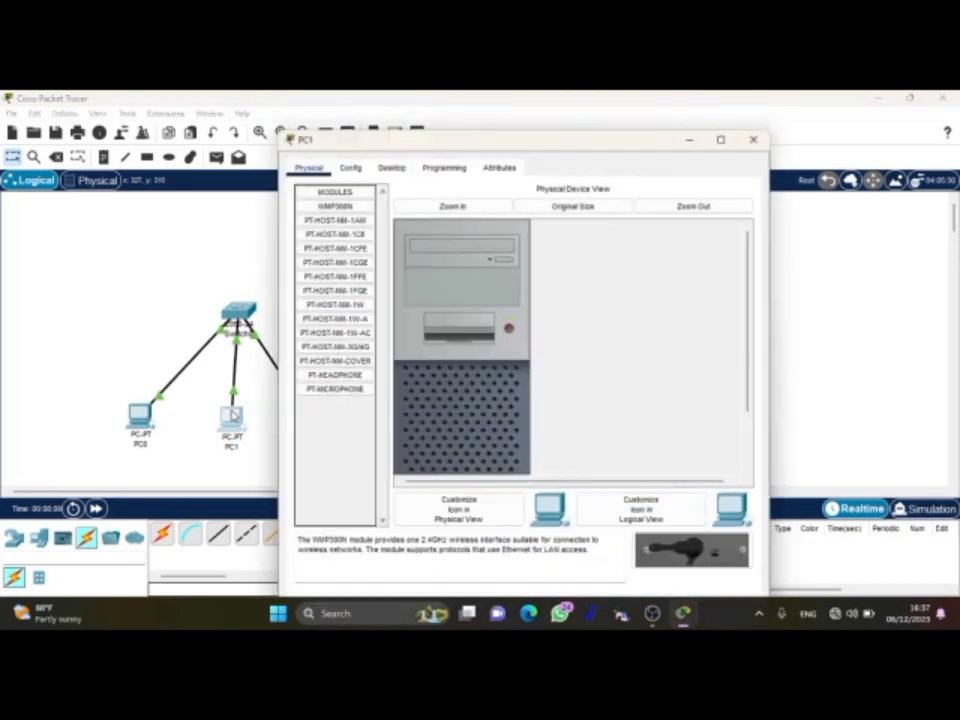
pyautogui.click(350, 168)
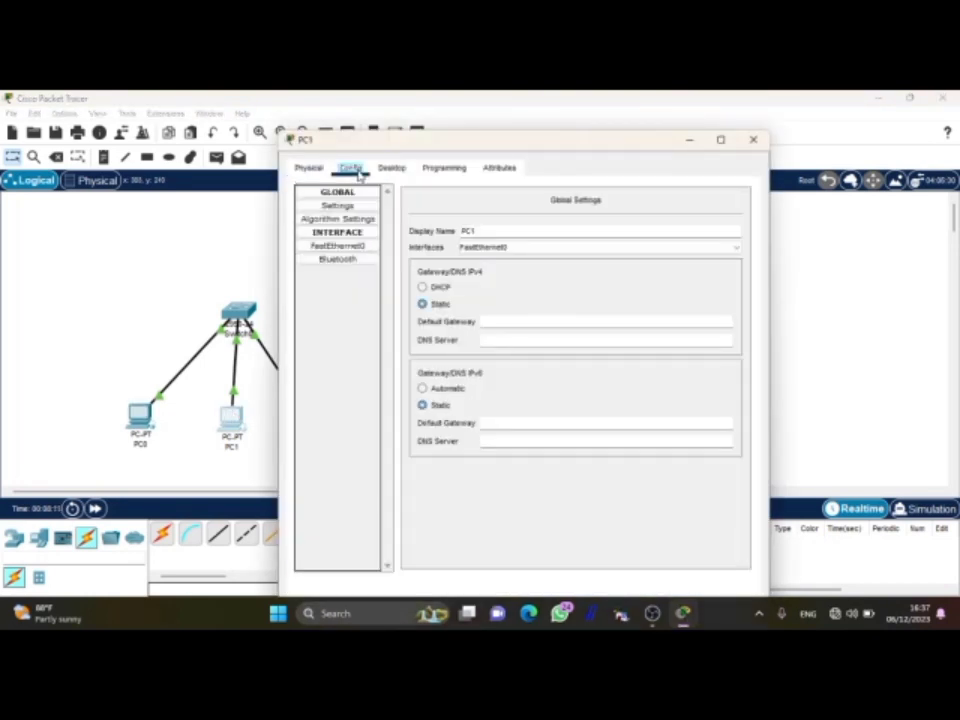
pyautogui.click(362, 246)
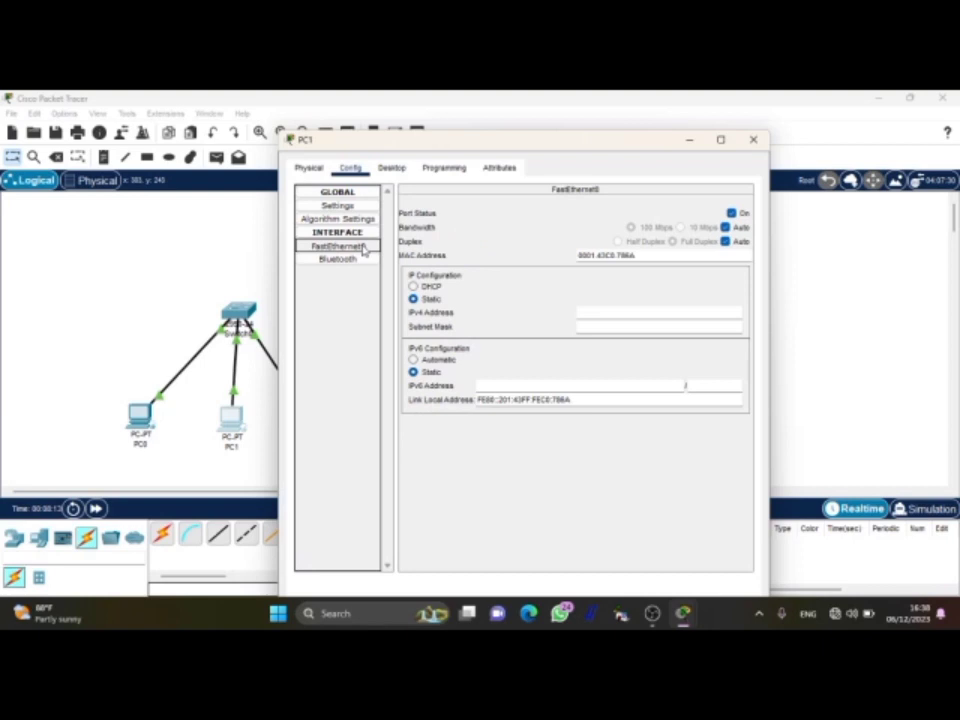
pyautogui.click(590, 313)
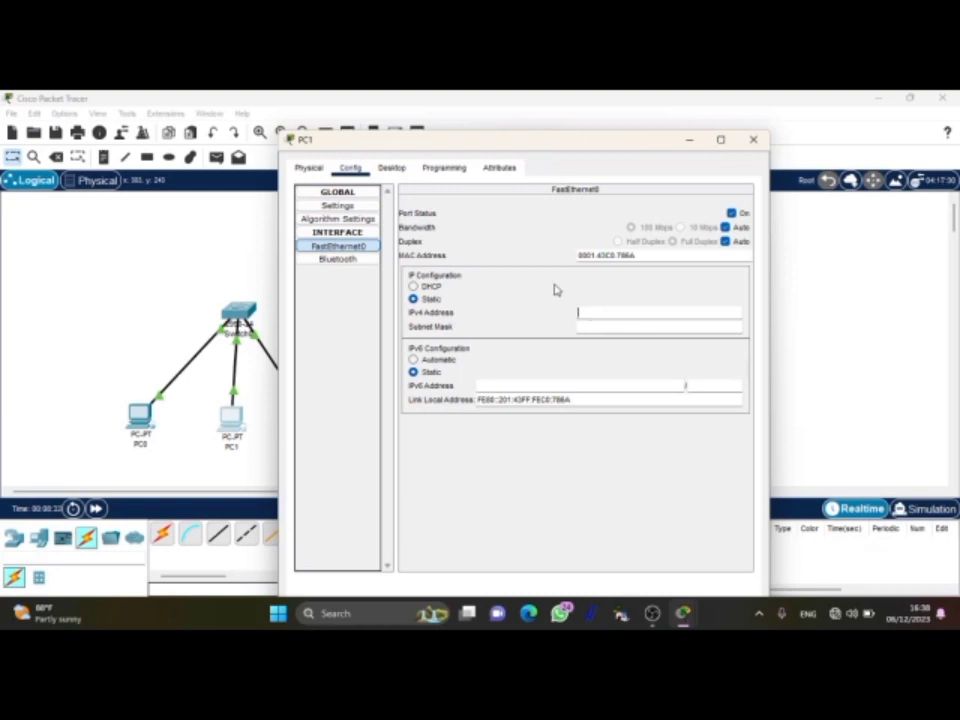
pyautogui.click(390, 167)
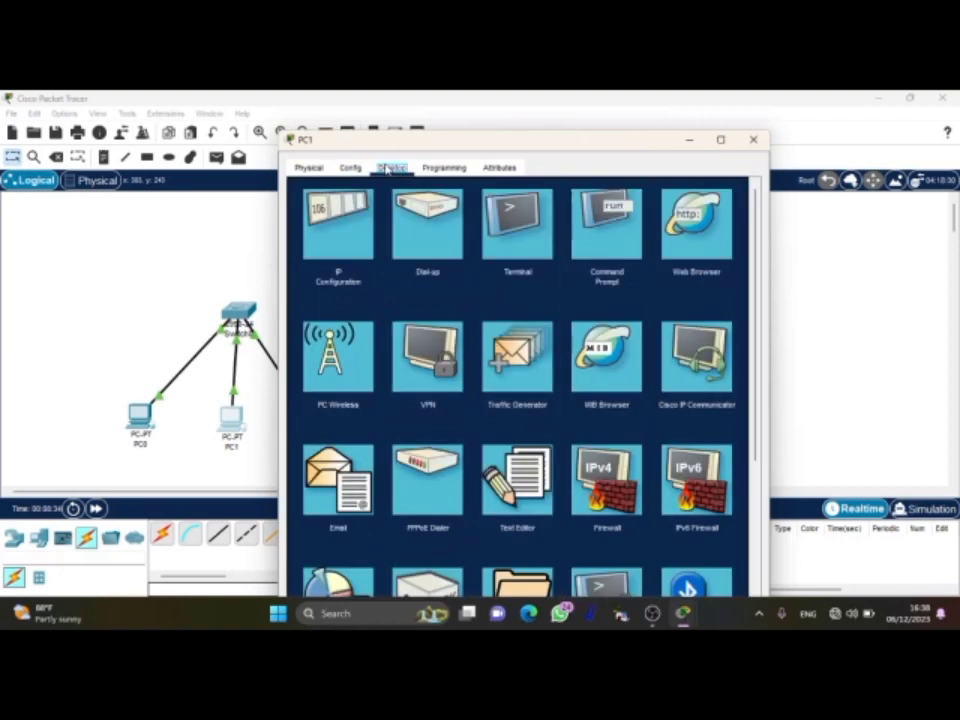
pyautogui.click(327, 210)
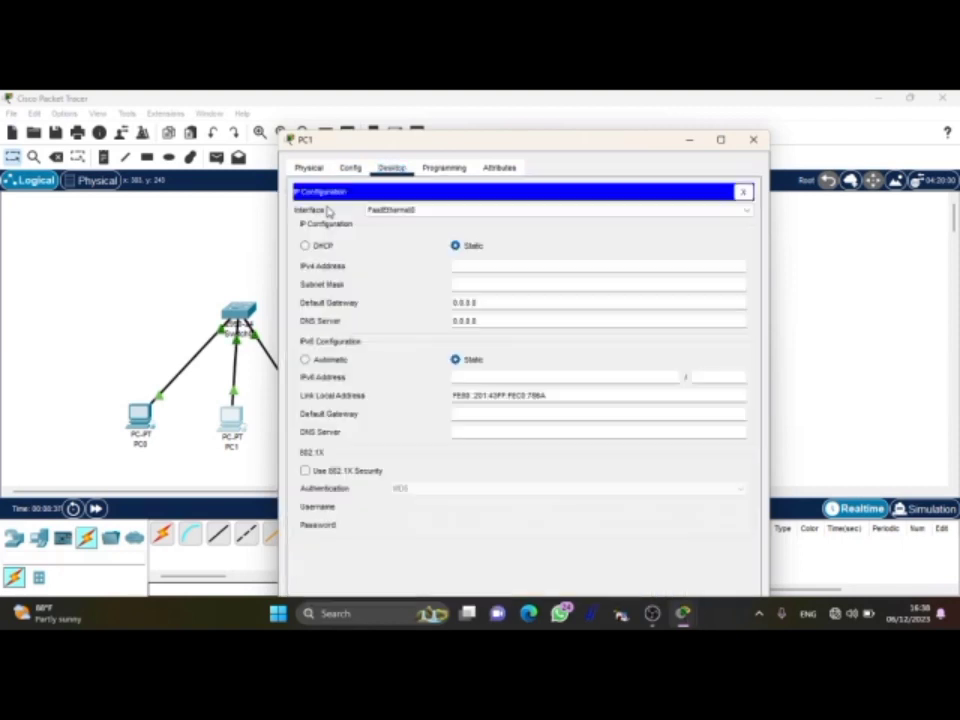
# Try to set PC1's static IPv4 address to 192.168.0 and dismiss the error
pyautogui.click(479, 261)
pyautogui.write('192.16')
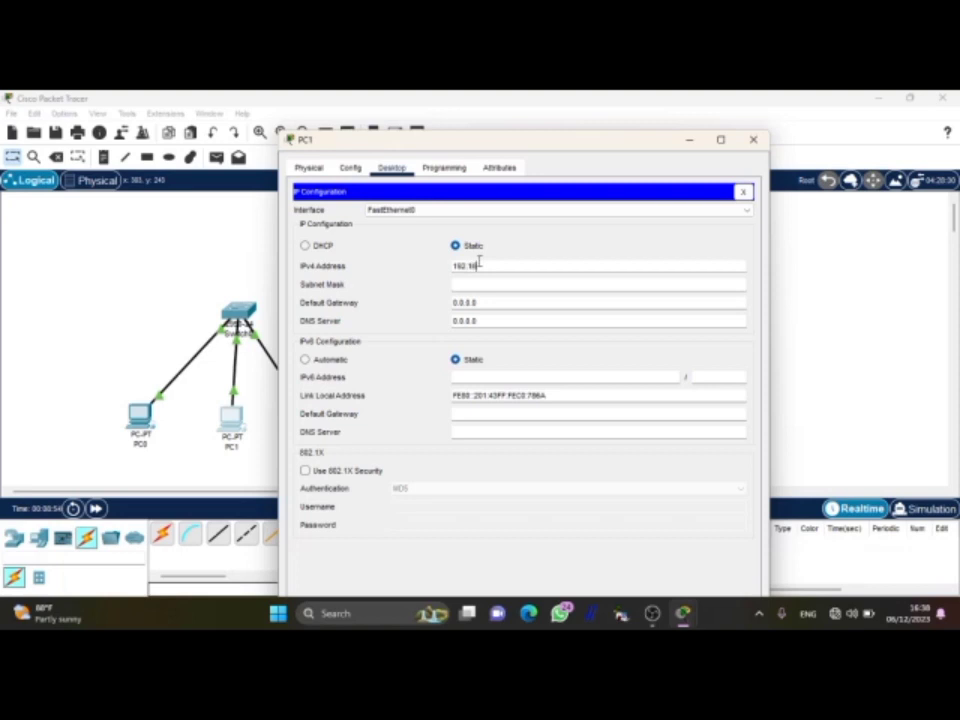
pyautogui.write('8.0')
pyautogui.click(493, 284)
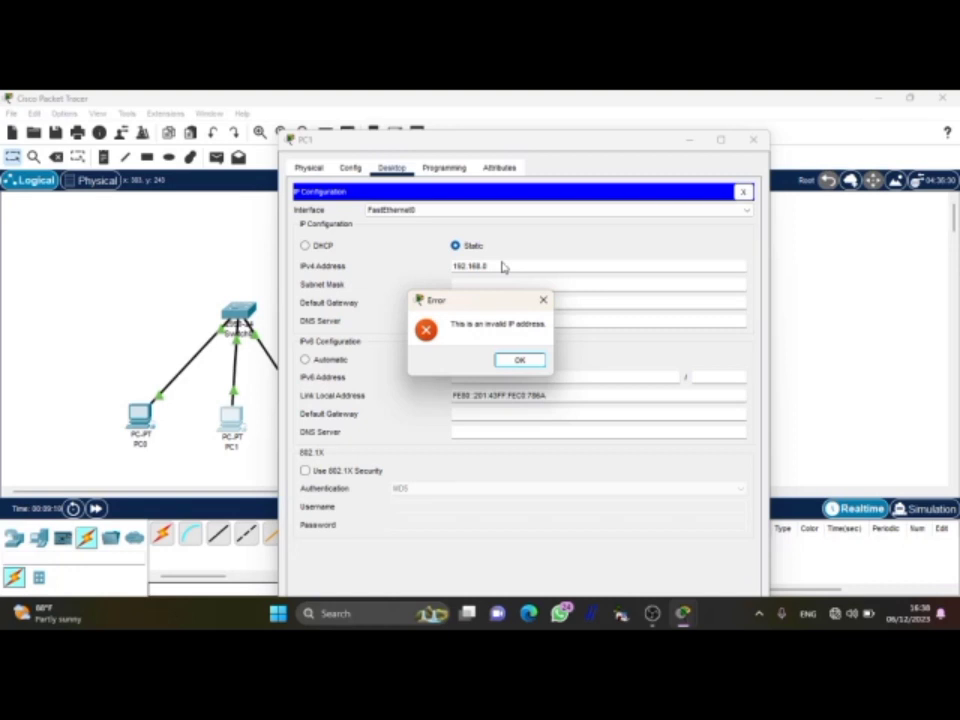
pyautogui.click(527, 360)
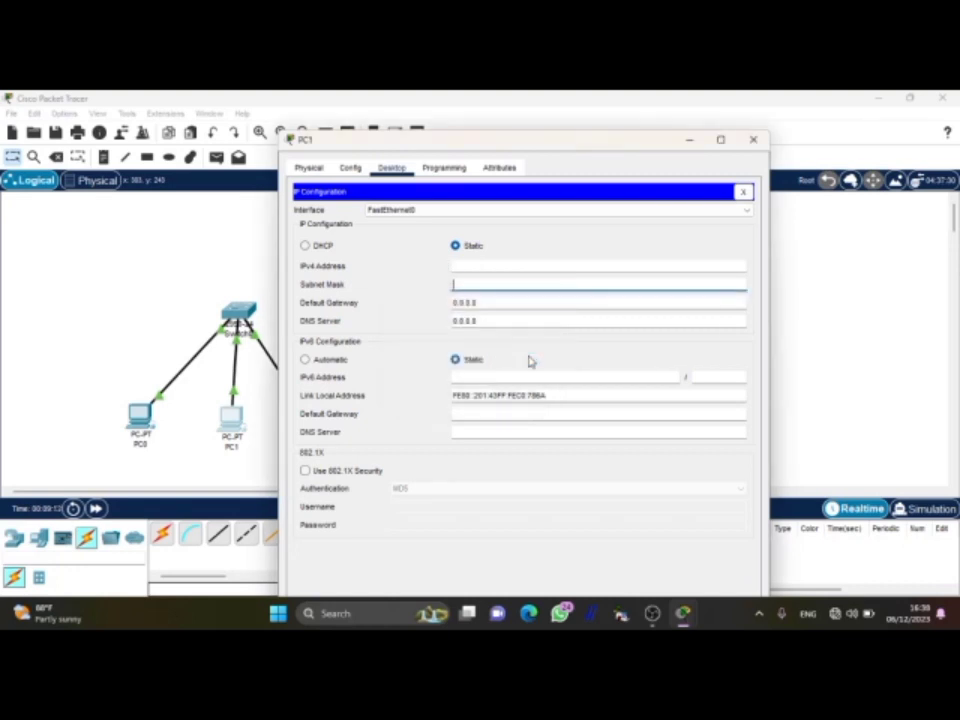
# Give PC1 the static IPv4 address 192.168.0.2 with subnet mask 255.255.255.0, and close its settings
pyautogui.click(492, 266)
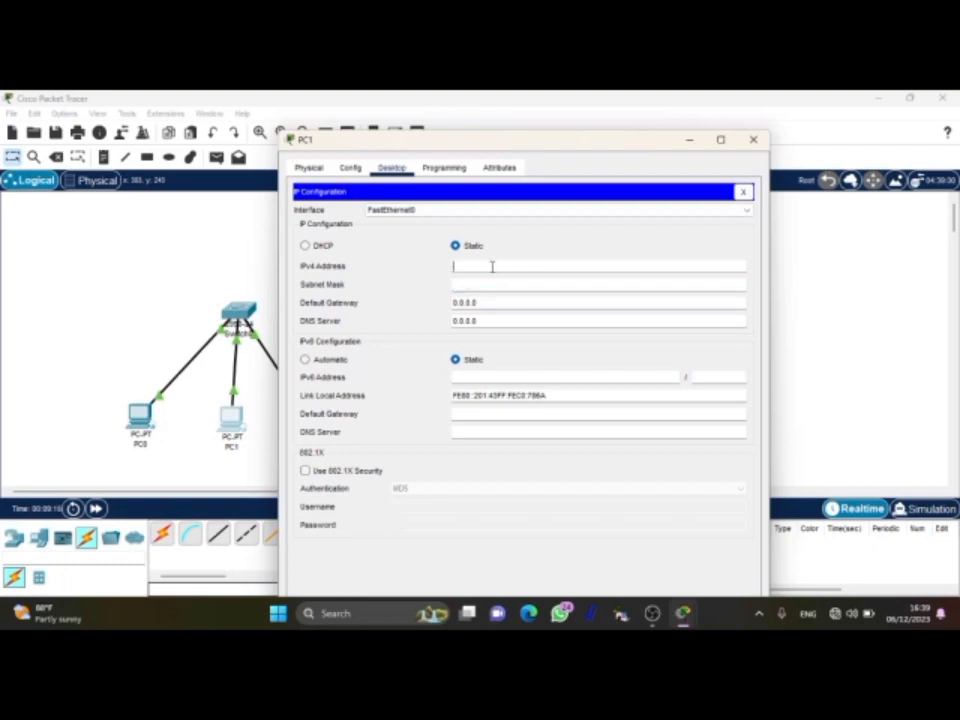
pyautogui.write('192.168.0.2')
pyautogui.click(481, 284)
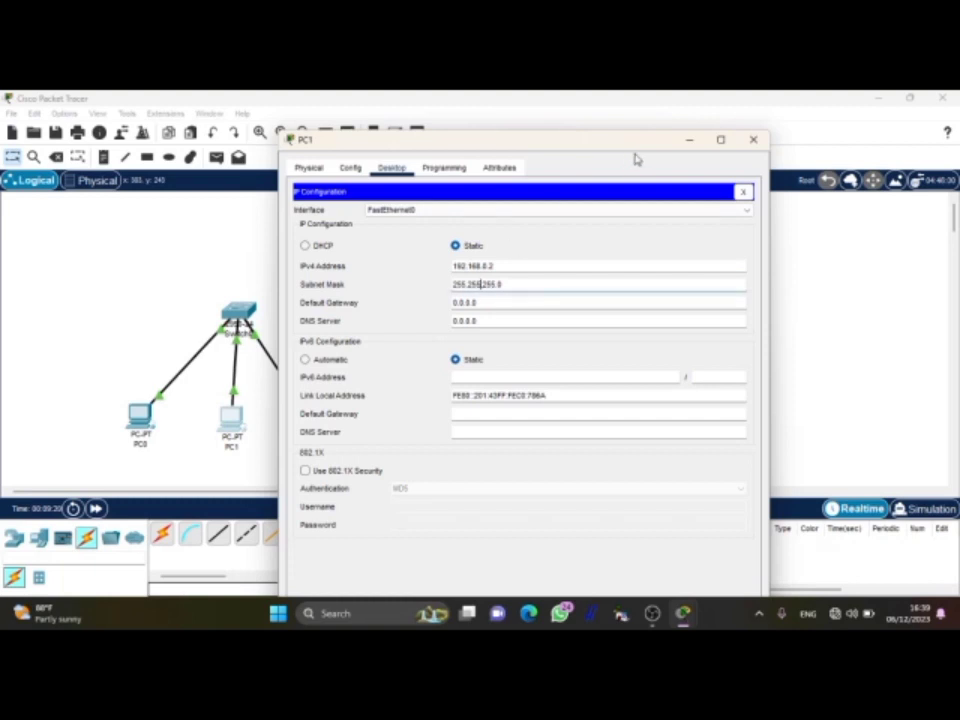
pyautogui.click(752, 140)
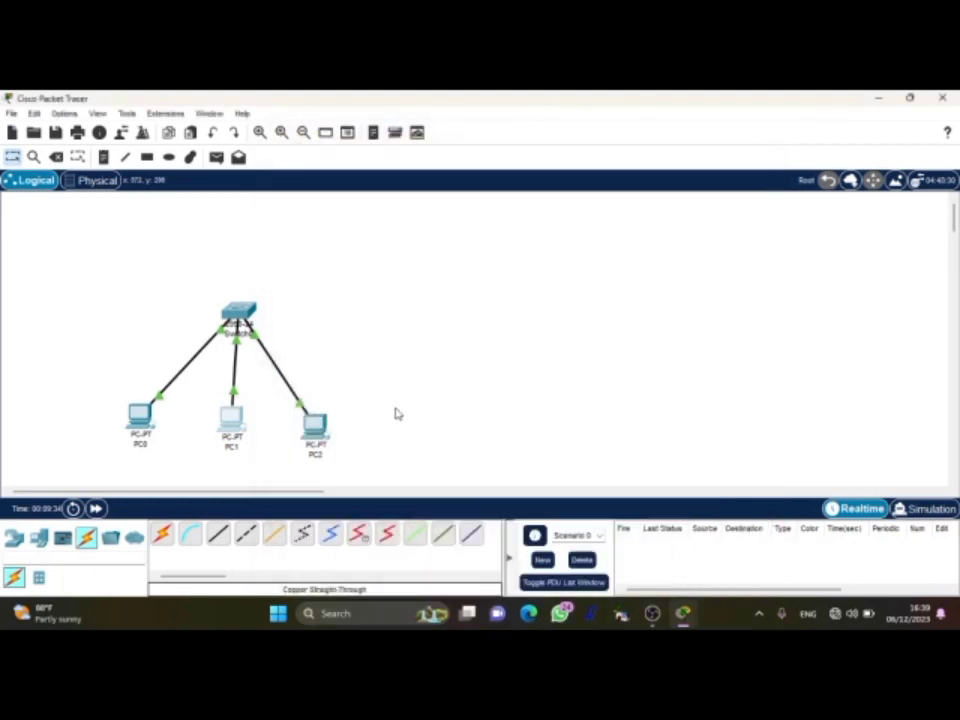
# Assign PC2 the static IPv4 address 192.168.0.3 with subnet mask 255.255.255.0, and close its settings
pyautogui.click(318, 427)
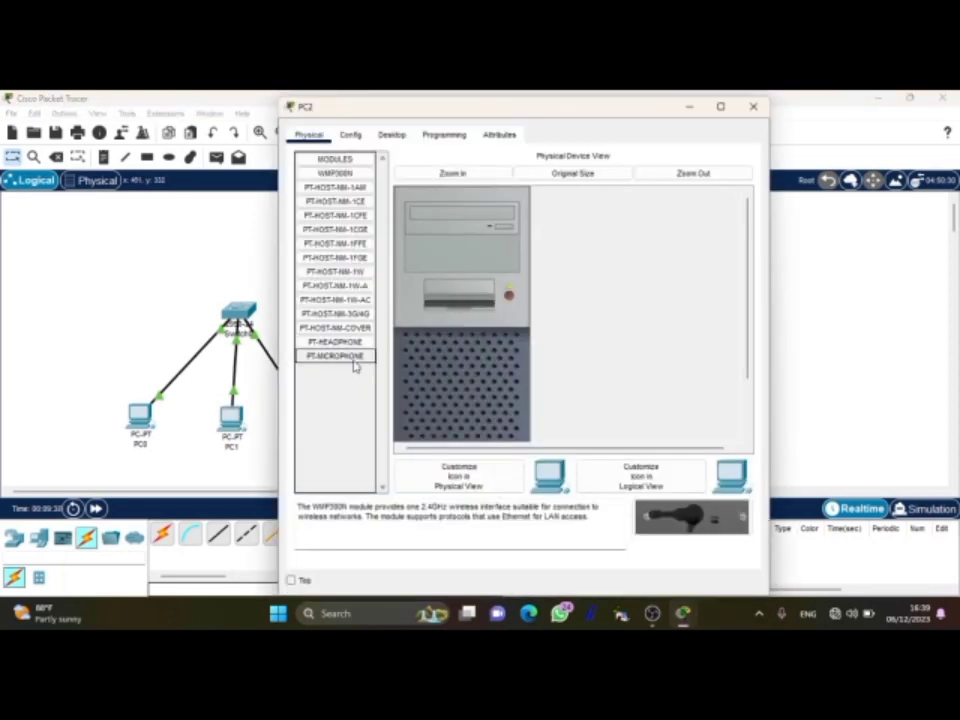
pyautogui.click(351, 136)
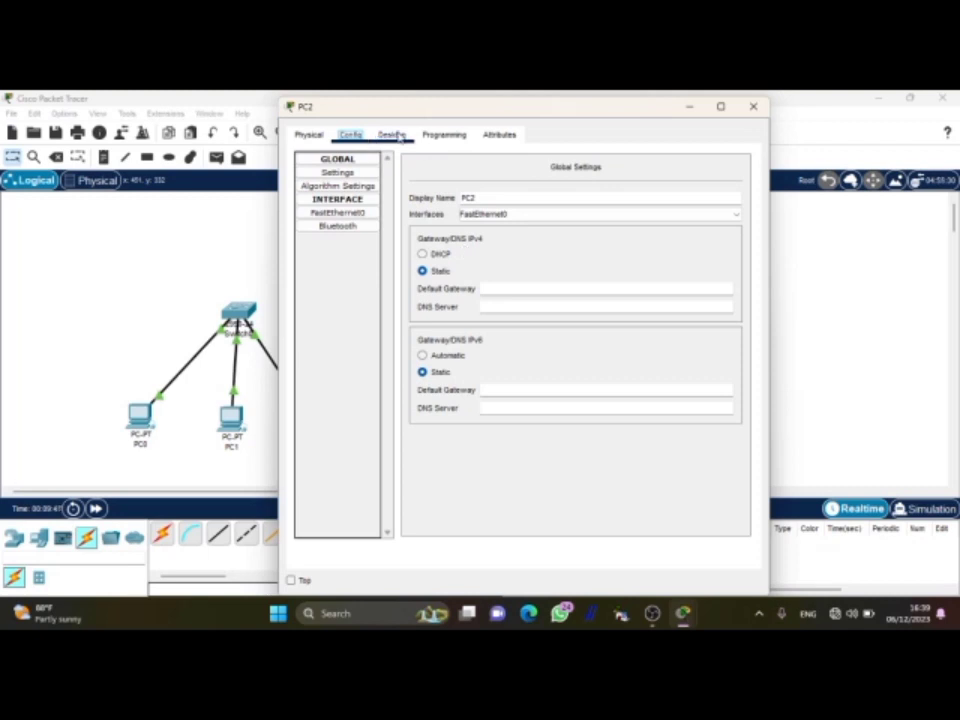
pyautogui.click(391, 134)
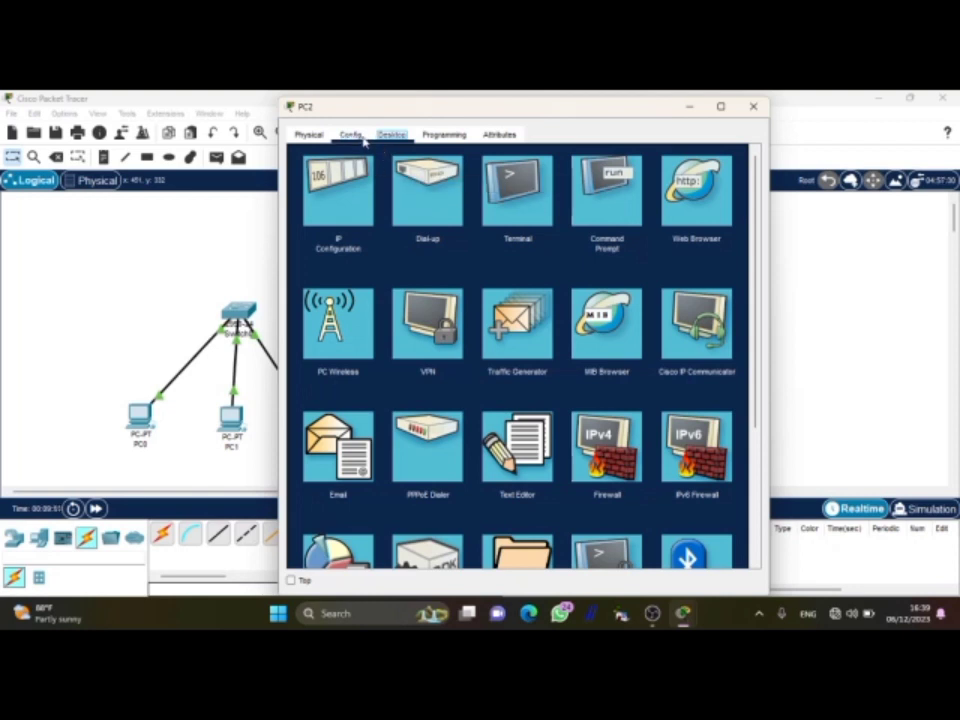
pyautogui.click(345, 187)
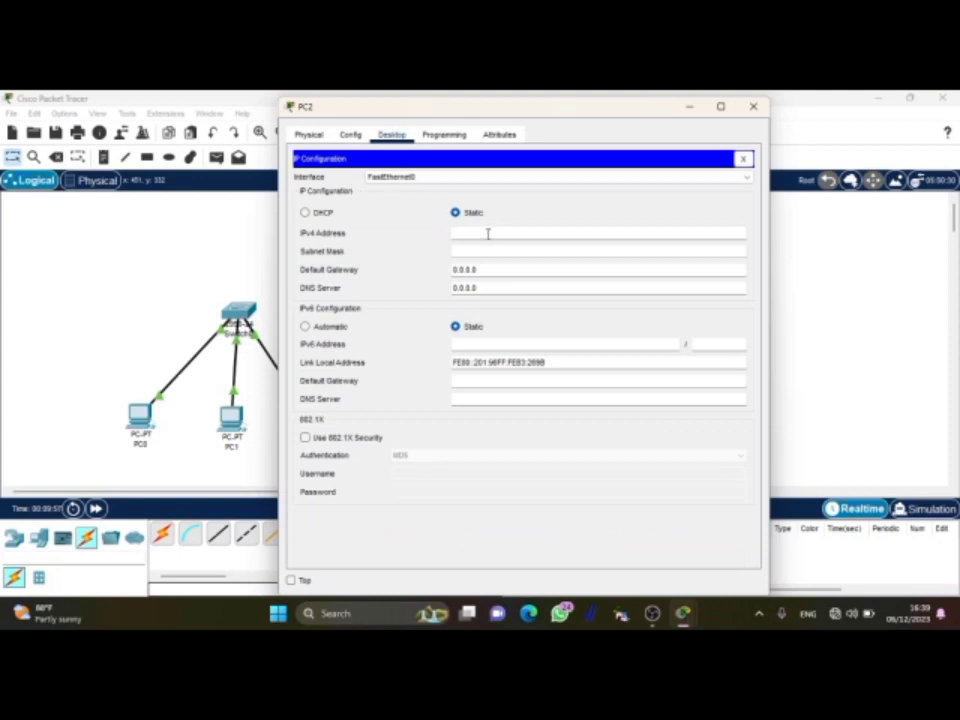
pyautogui.write('192.168.0.3')
pyautogui.click(495, 251)
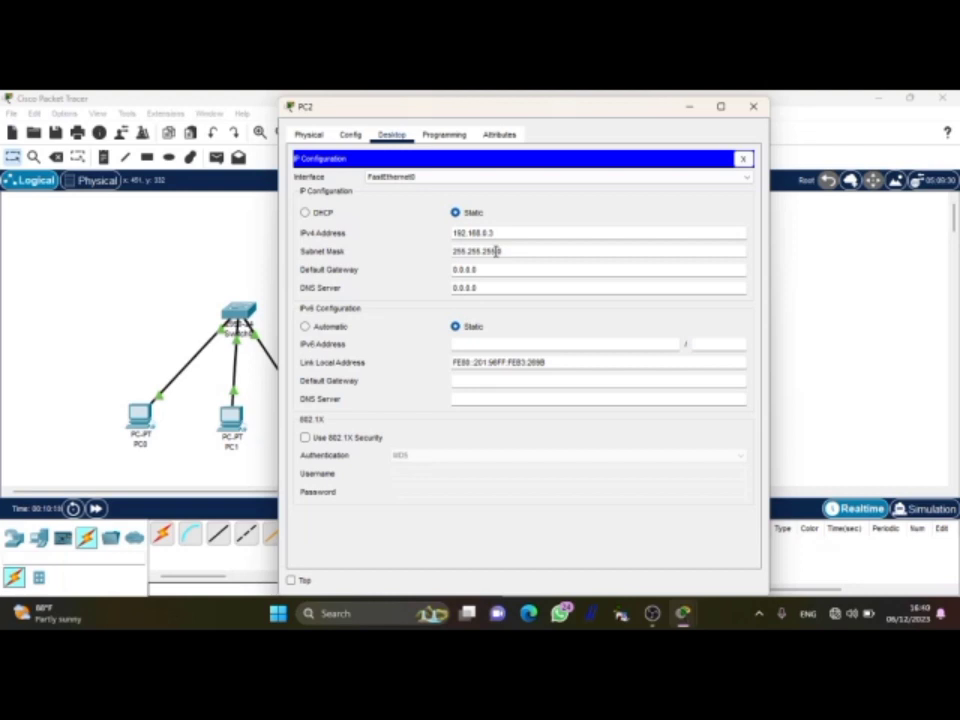
pyautogui.click(752, 107)
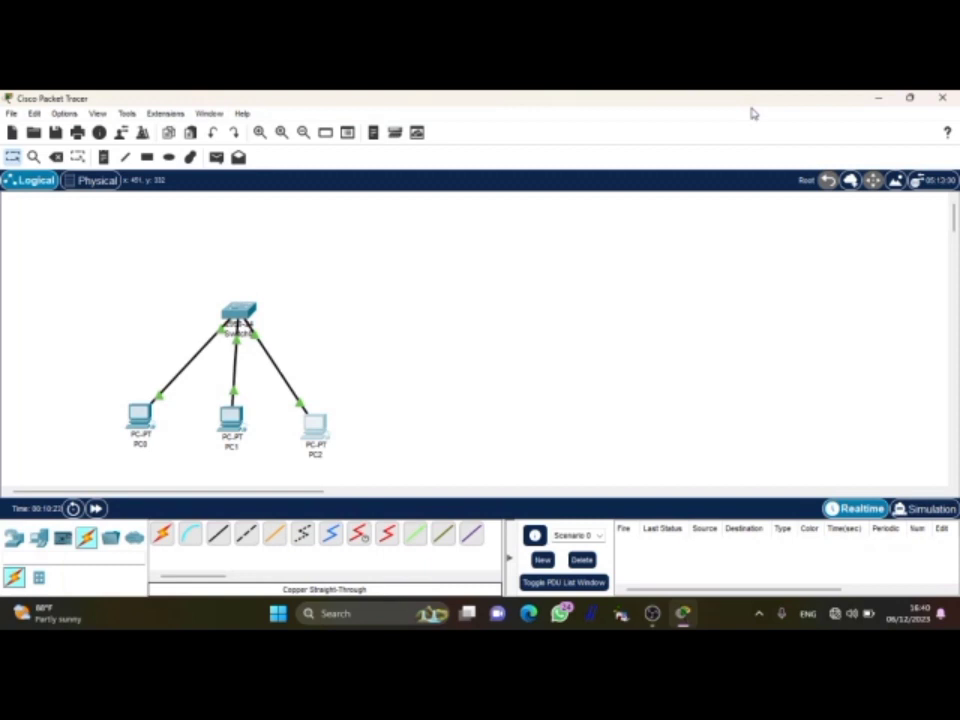
# Ping PC1 at 192.168.0.2 from PC0's Command Prompt, and close PC0's window
pyautogui.click(140, 418)
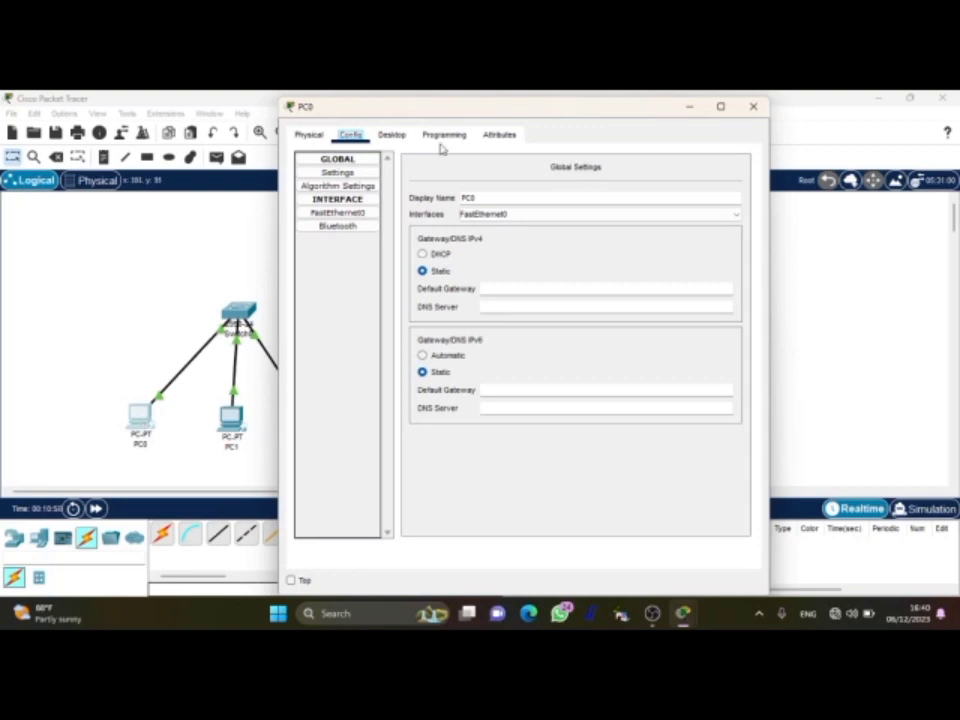
pyautogui.click(391, 142)
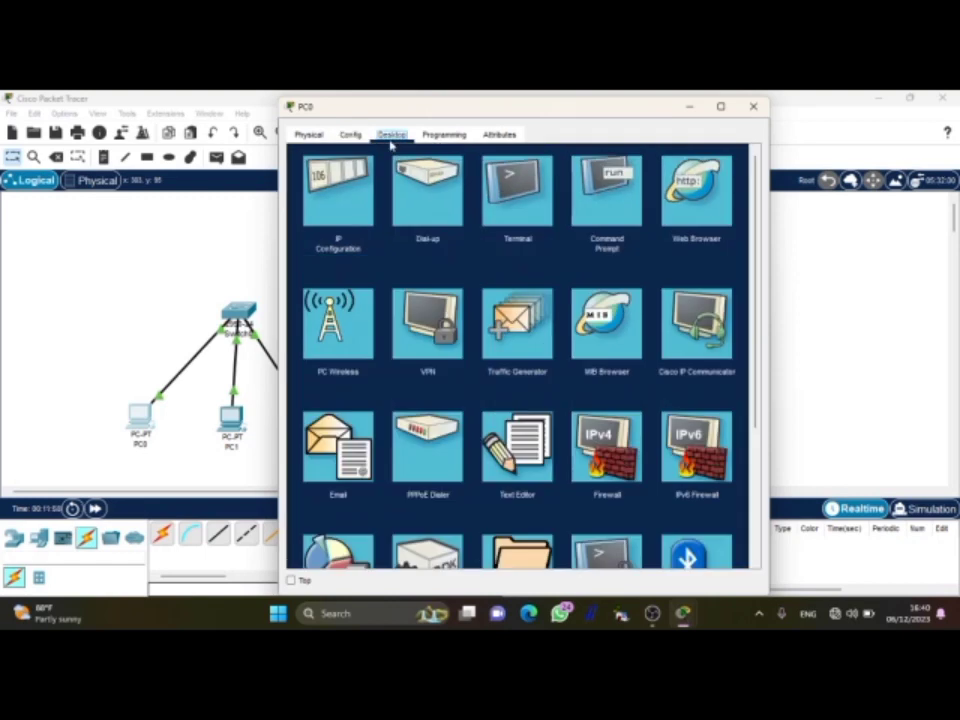
pyautogui.click(445, 136)
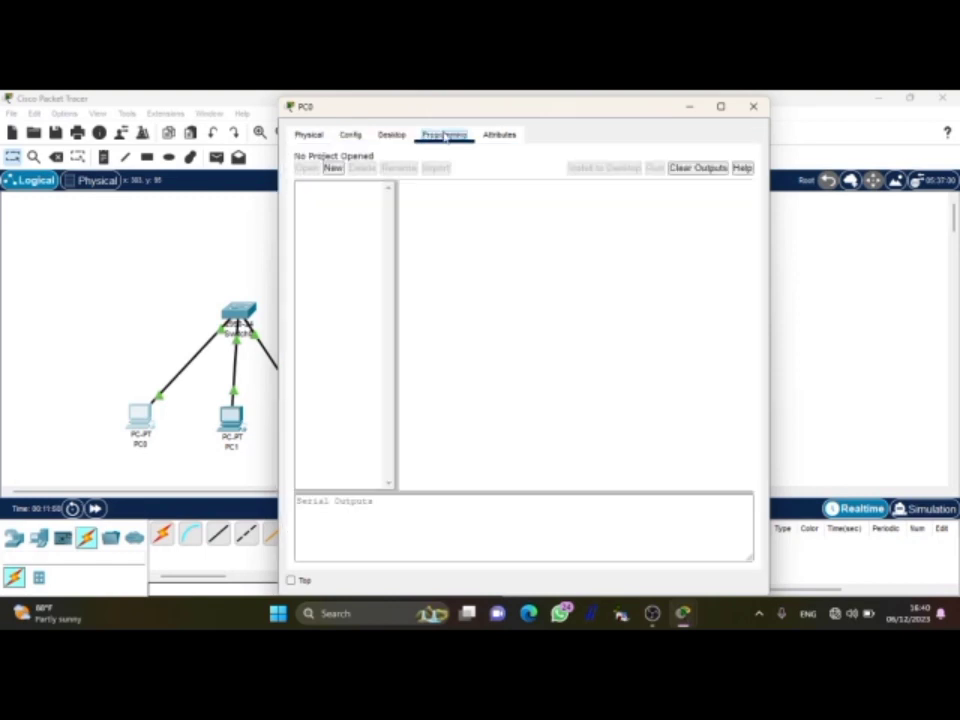
pyautogui.click(389, 137)
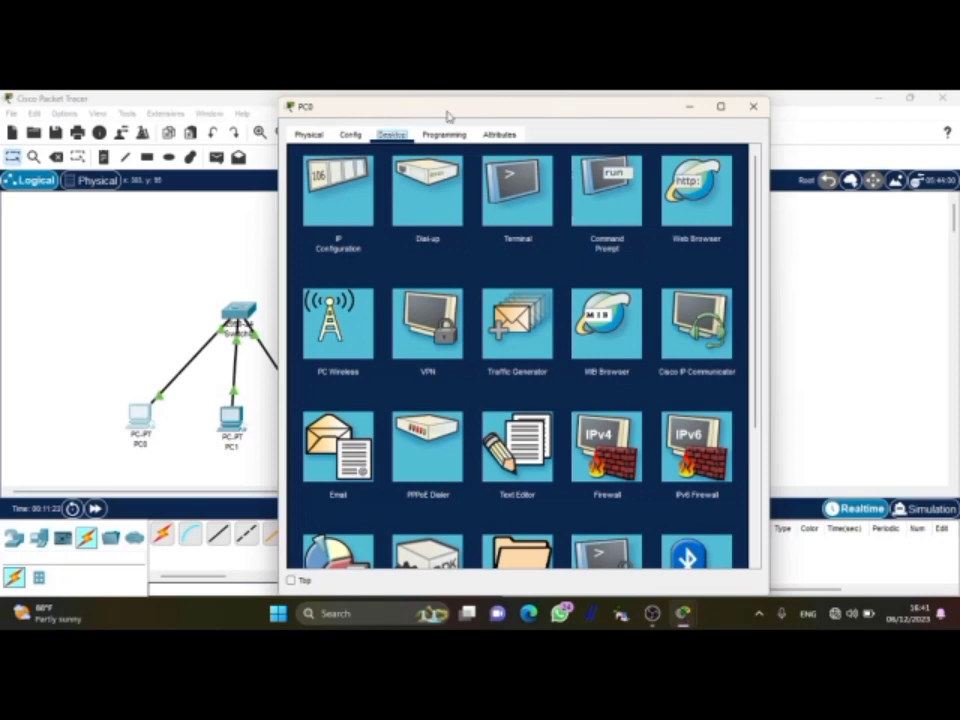
pyautogui.click(608, 175)
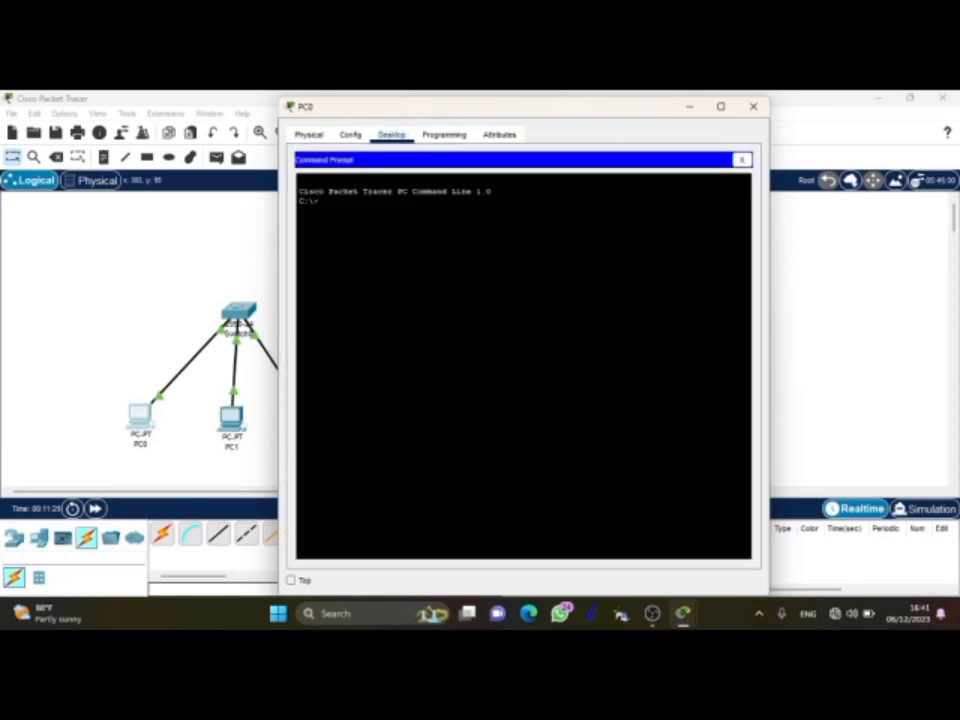
pyautogui.write('ping')
pyautogui.write('192.168.0.2')
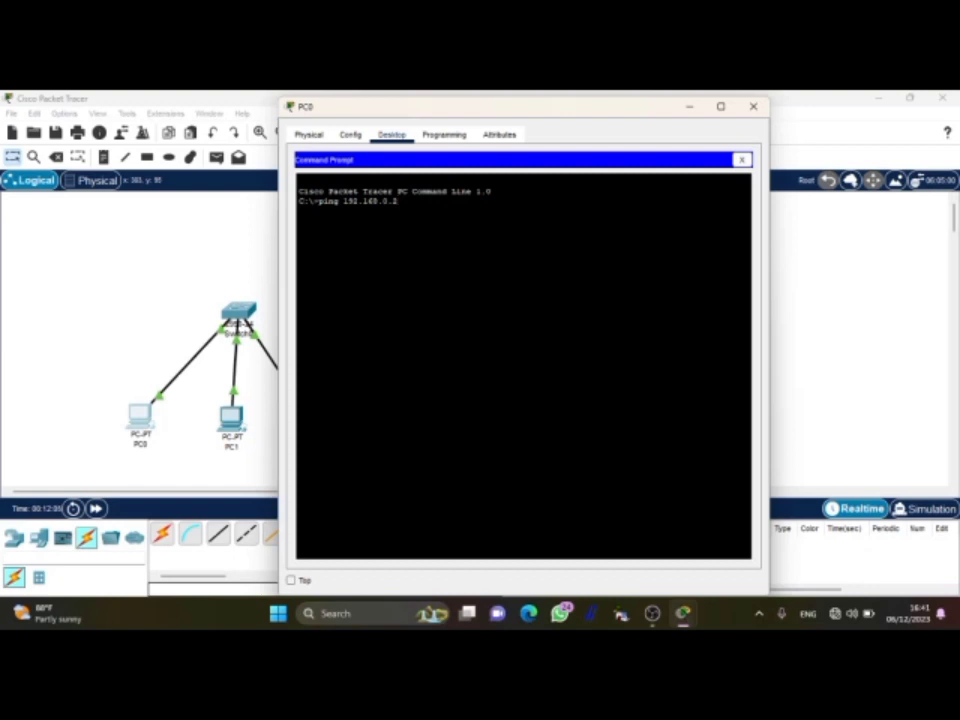
pyautogui.press('Return')
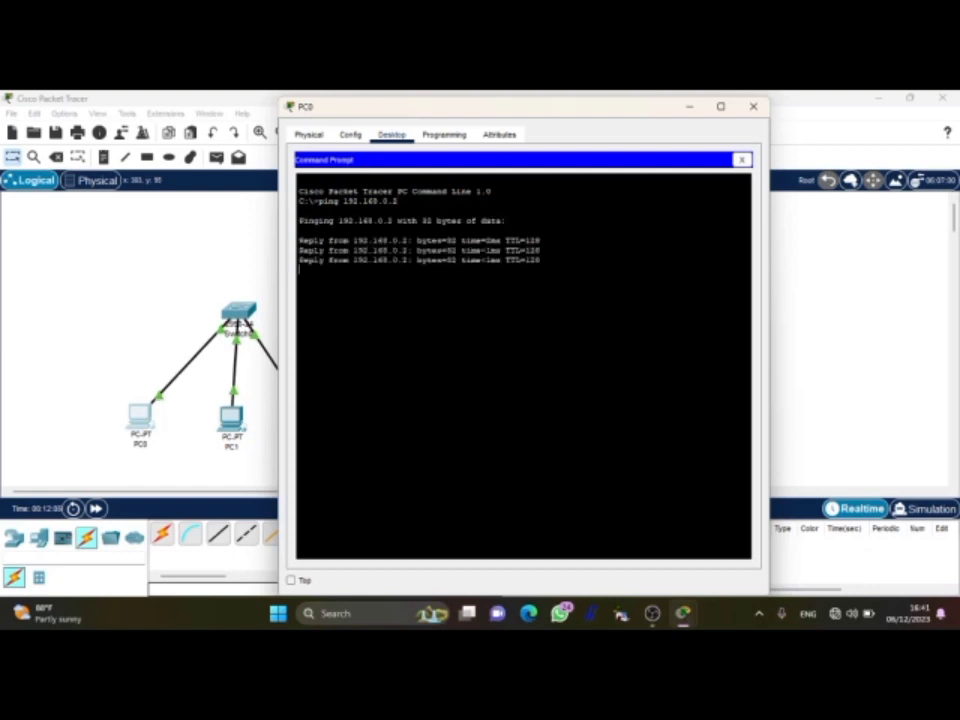
pyautogui.click(753, 106)
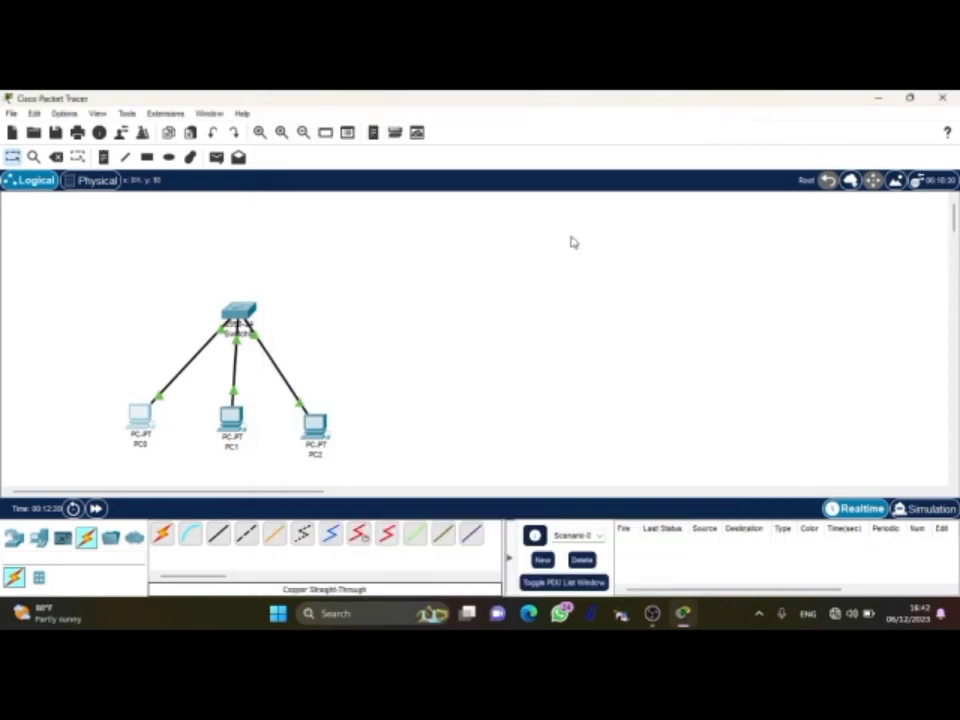
# Ping PC0 at 192.168.0.1 from PC1's Command Prompt, and close PC1's window
pyautogui.click(232, 430)
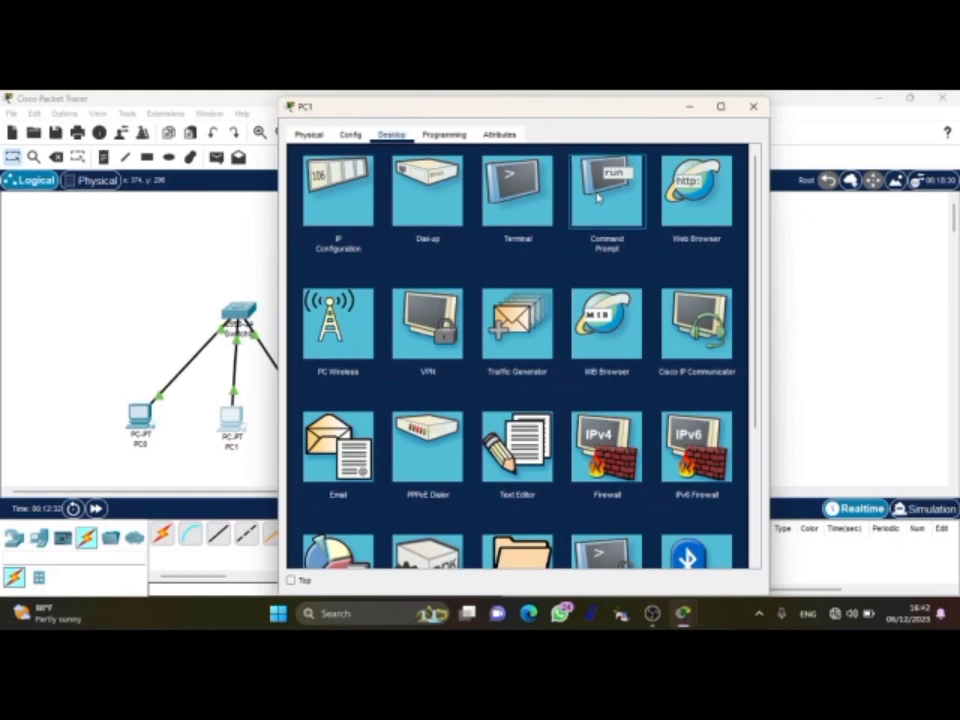
pyautogui.click(599, 199)
pyautogui.write('ping 1')
pyautogui.write('.168.0.')
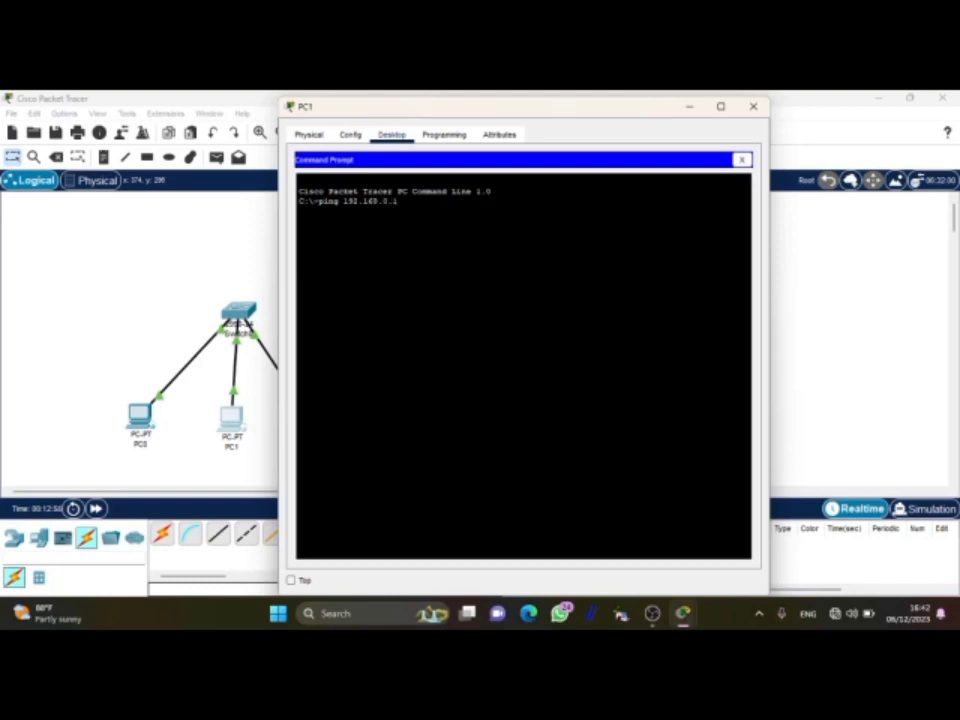
pyautogui.write('1')
pyautogui.press('Return')
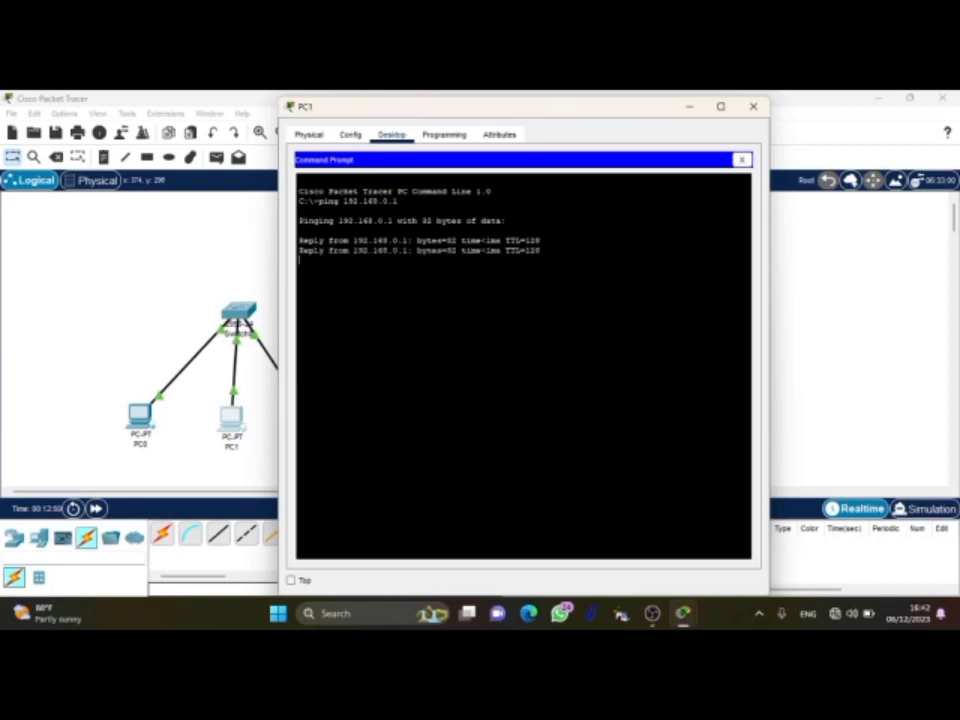
pyautogui.click(753, 106)
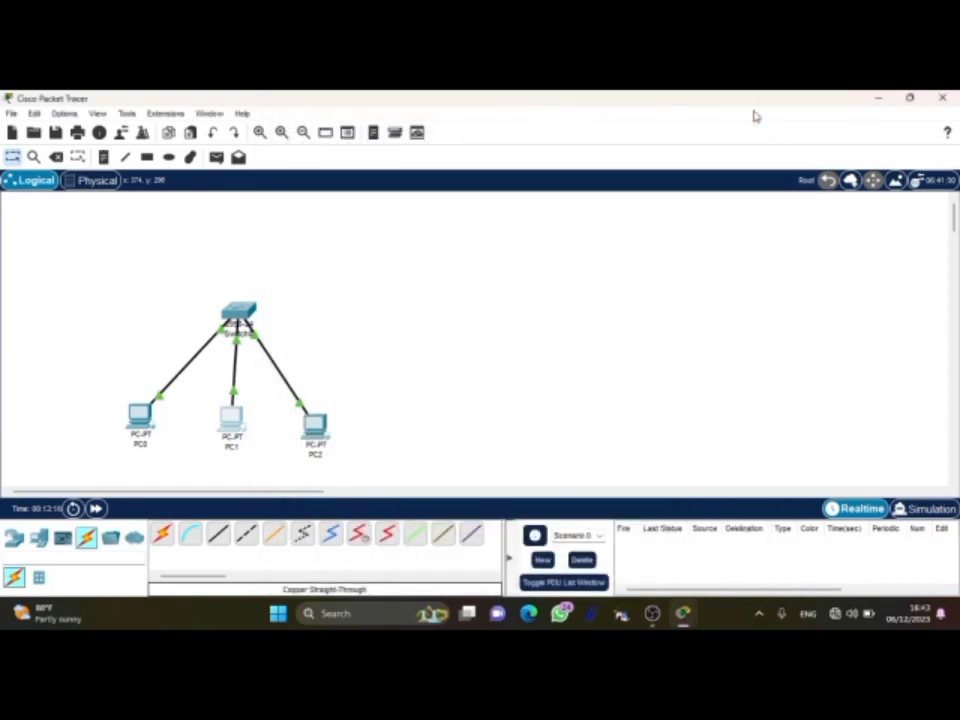
# Reopen PC0's Command Prompt to review its ping statistics, and close the window
pyautogui.click(140, 415)
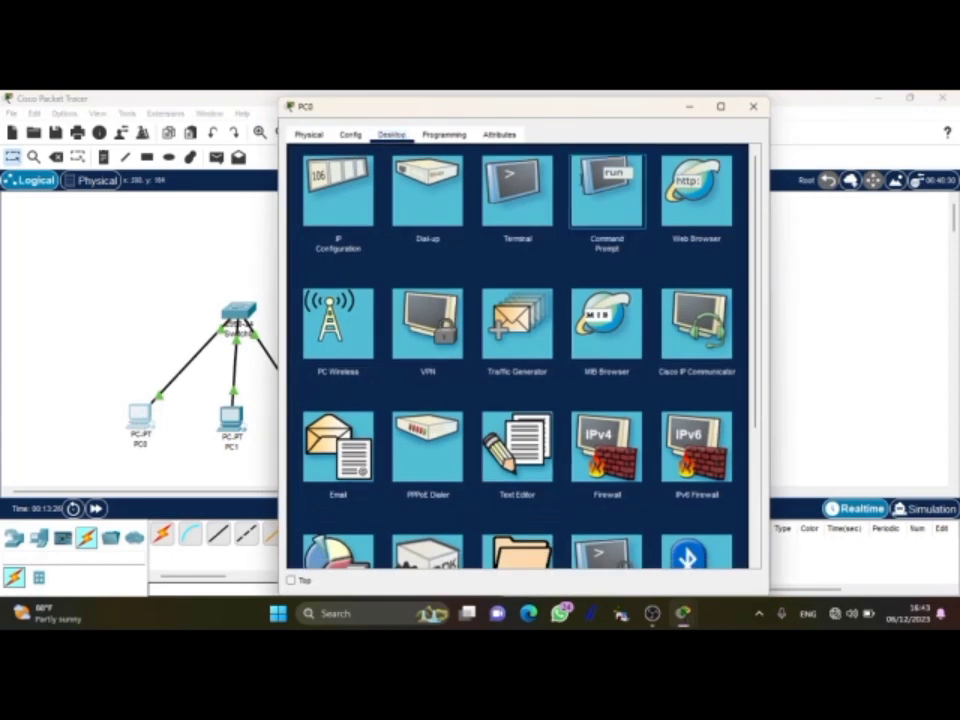
pyautogui.click(606, 190)
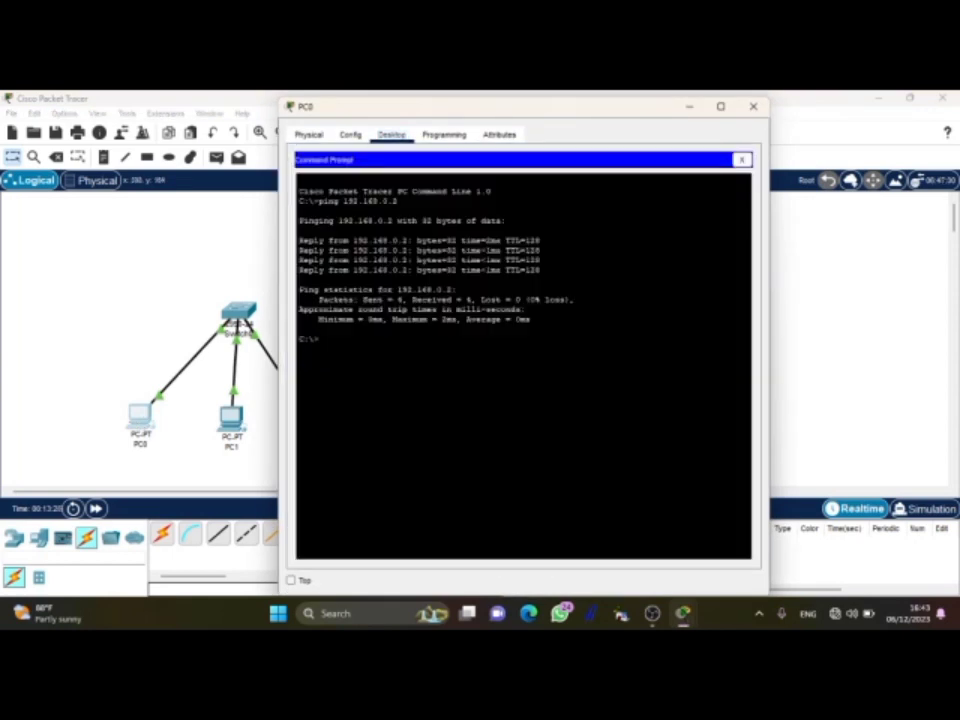
pyautogui.click(137, 427)
pyautogui.click(137, 427)
pyautogui.click(213, 421)
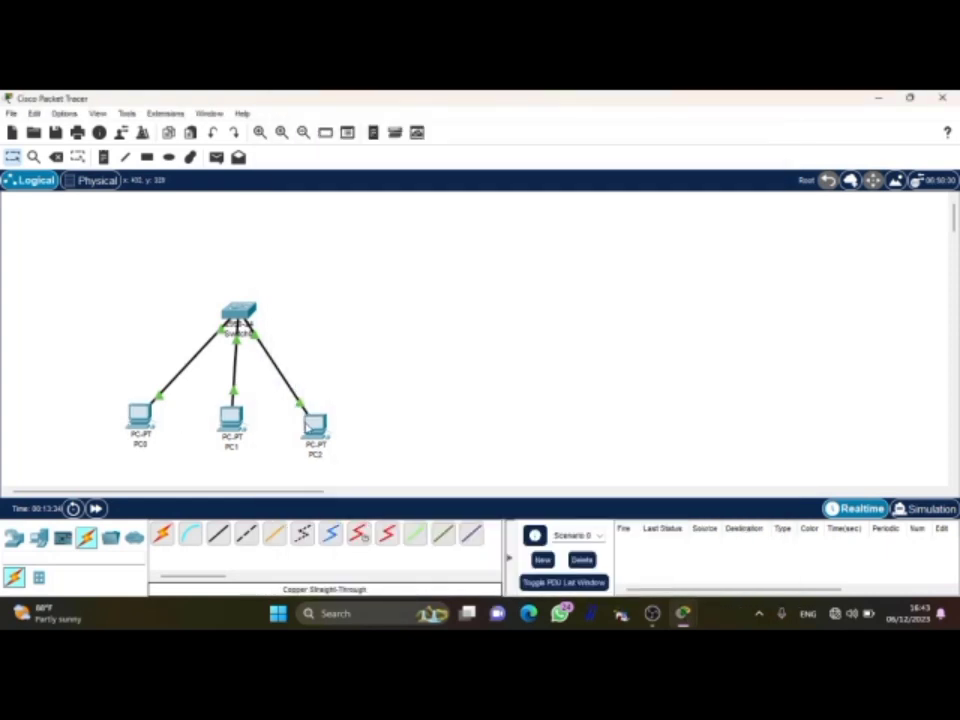
# Ping PC0 at 192.168.0.1 from PC2's Command Prompt, and close PC2's window
pyautogui.click(314, 426)
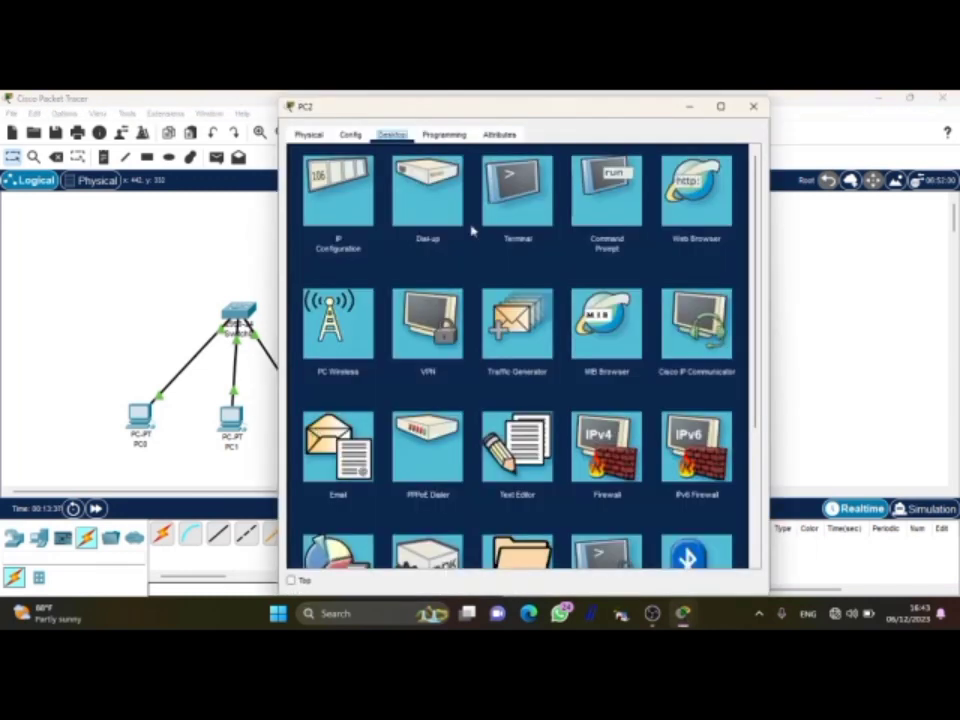
pyautogui.click(580, 172)
pyautogui.write('ping')
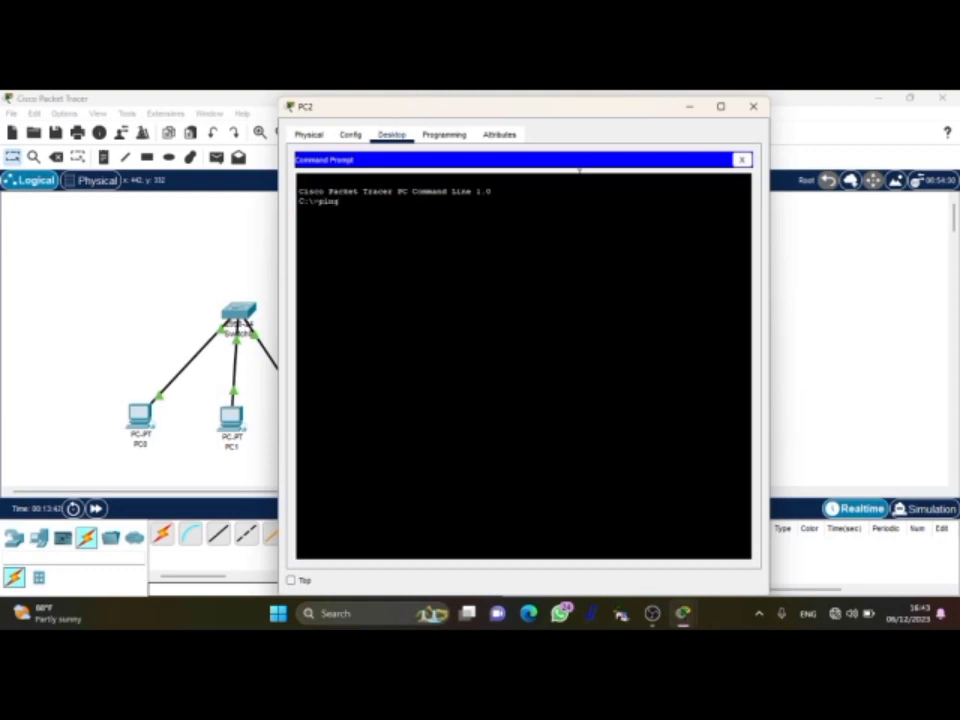
pyautogui.write(' 192.168.0.1')
pyautogui.press('Return')
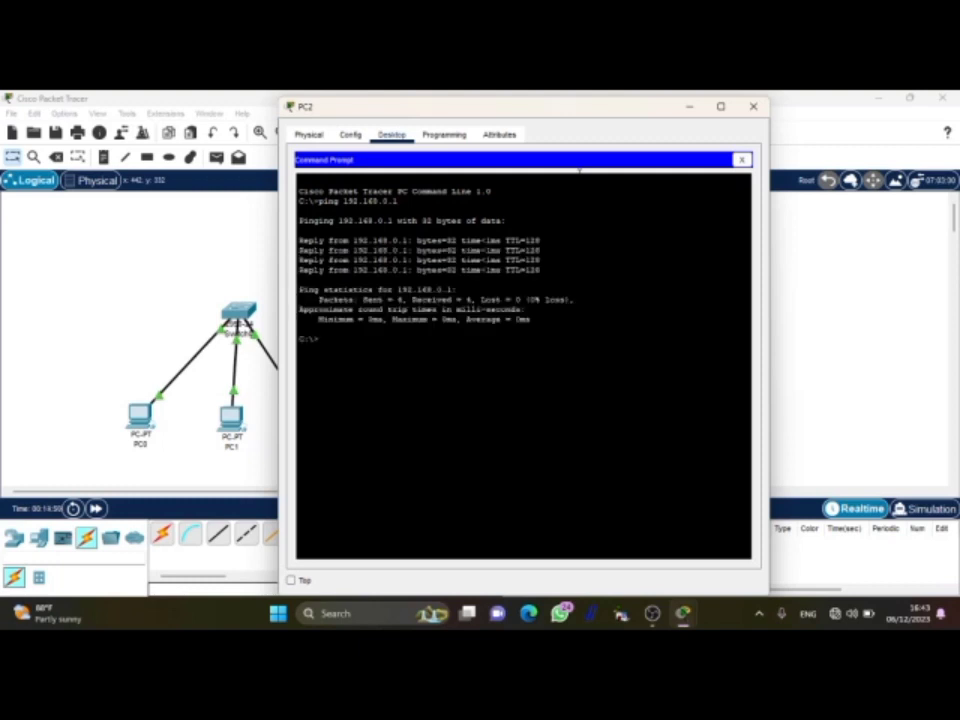
pyautogui.click(761, 109)
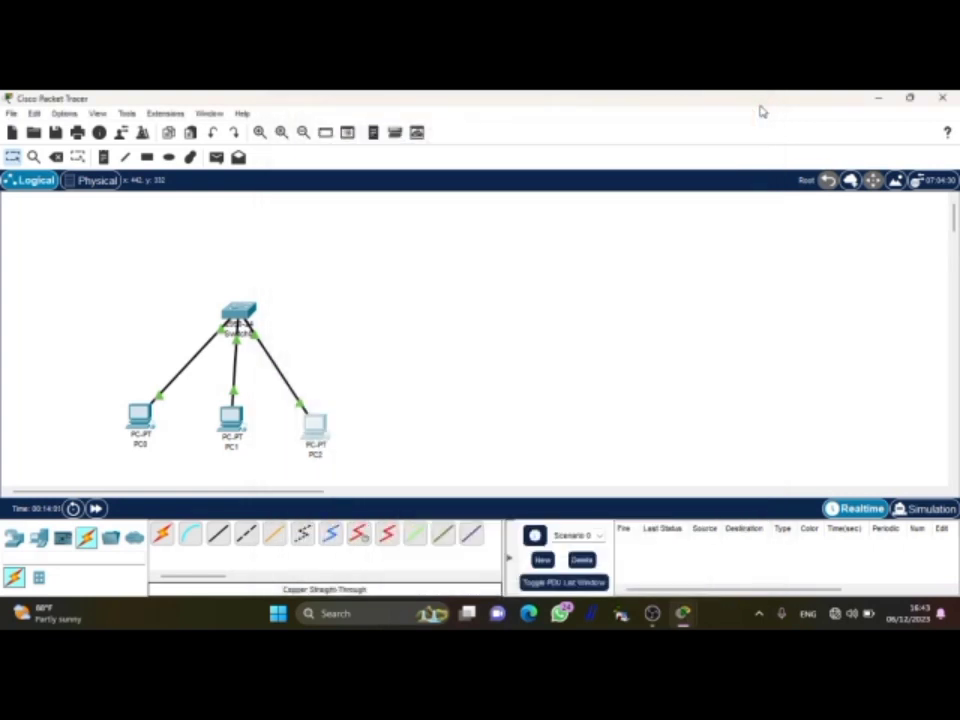
# Reopen PC1's Command Prompt to review its ping output, and close the window
pyautogui.click(231, 418)
pyautogui.click(600, 172)
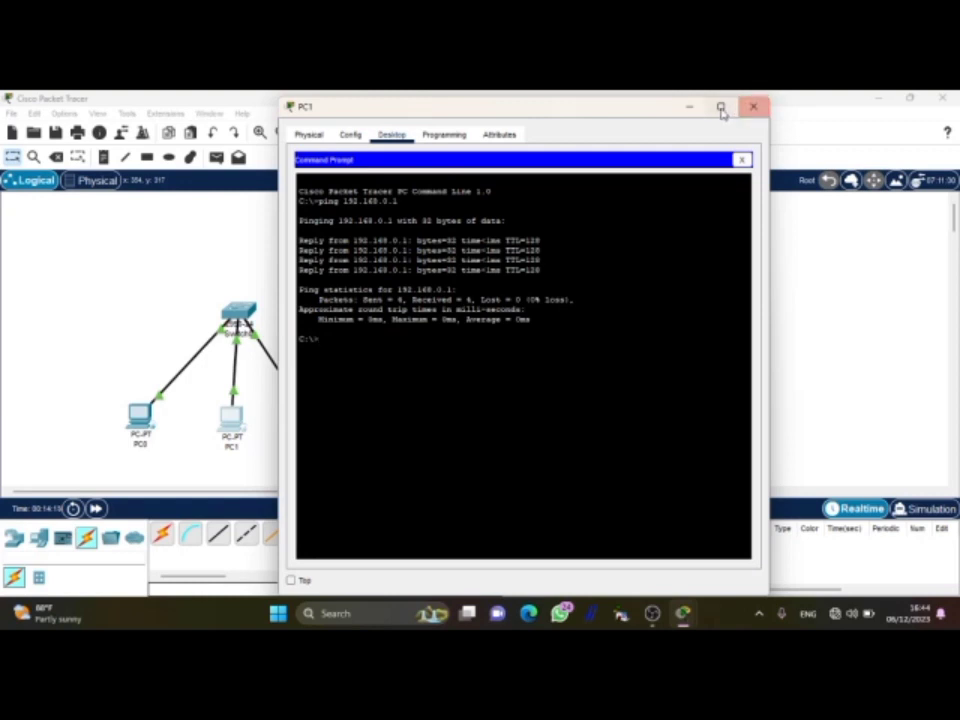
pyautogui.click(750, 108)
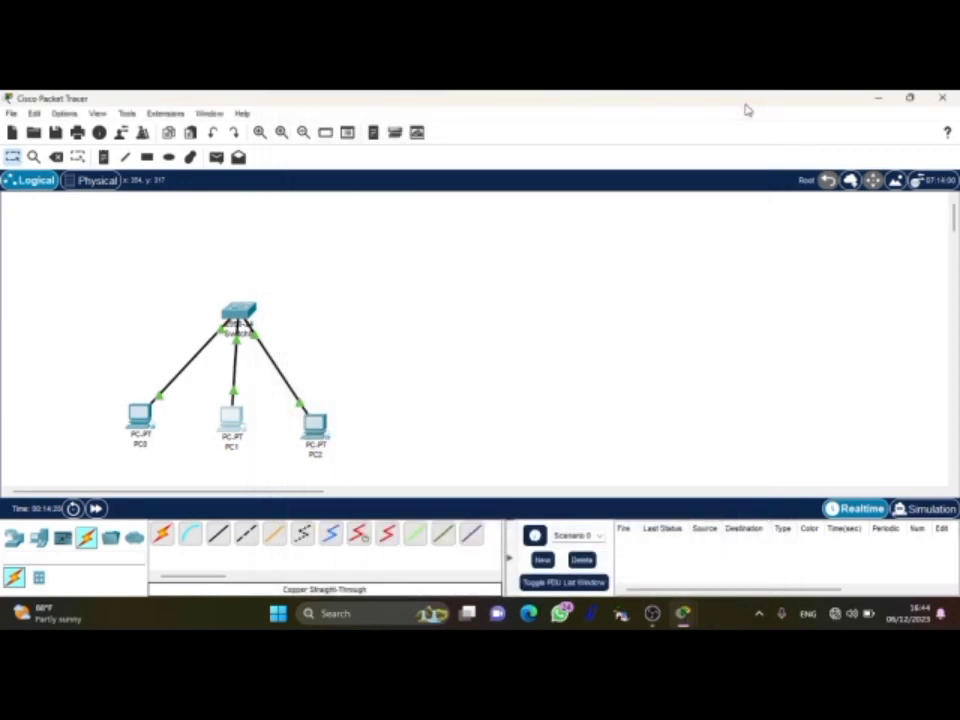
# Send a simple PDU from PC0 to PC1 to test their connection
pyautogui.click(217, 159)
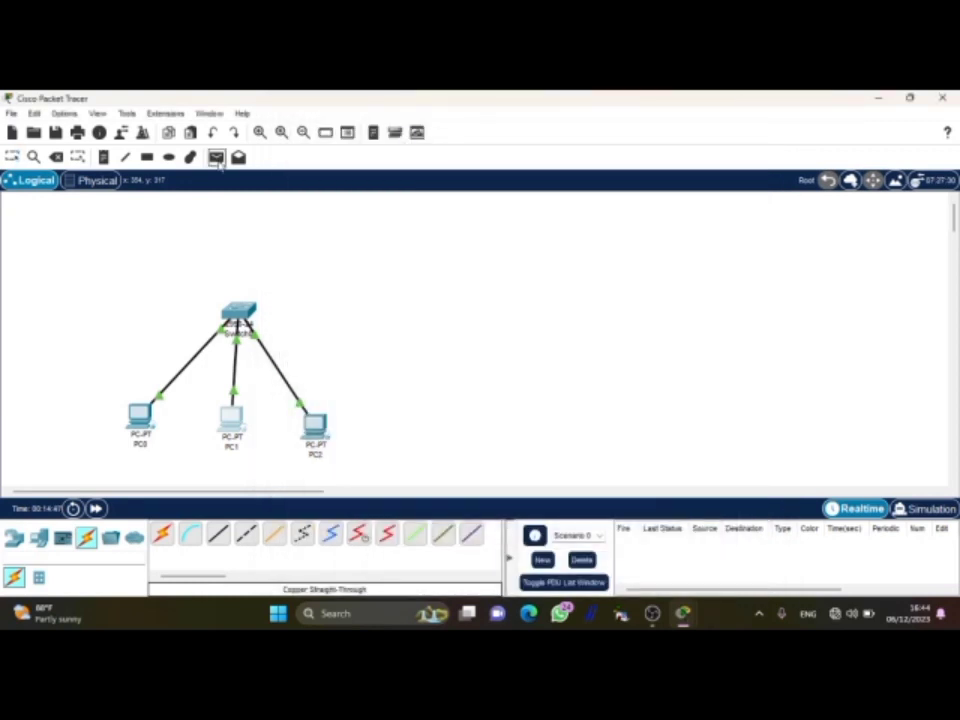
pyautogui.click(140, 416)
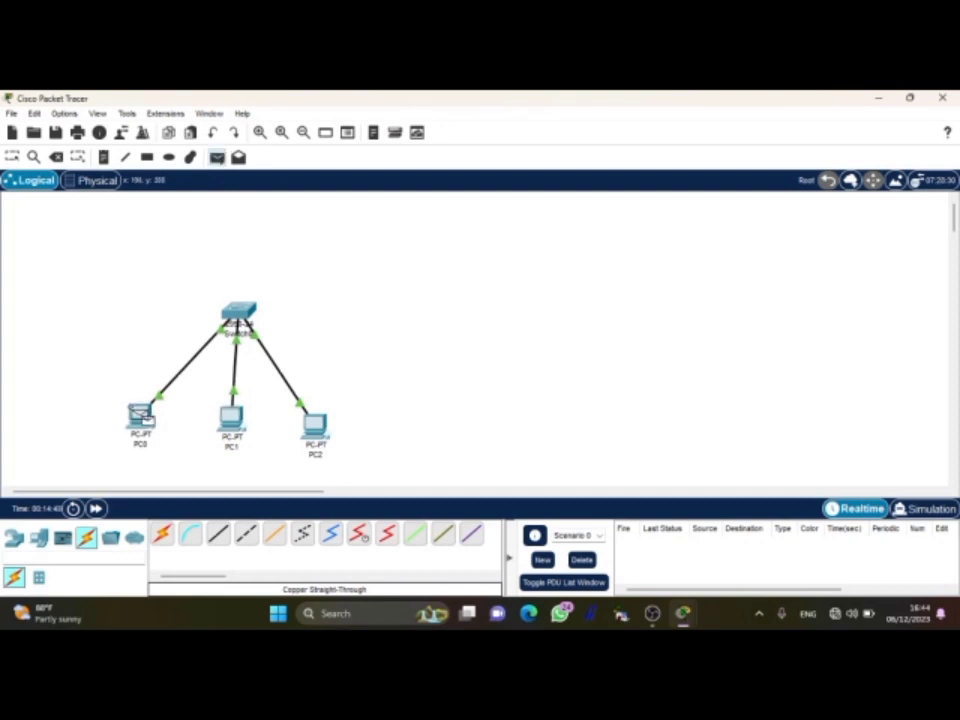
pyautogui.click(231, 420)
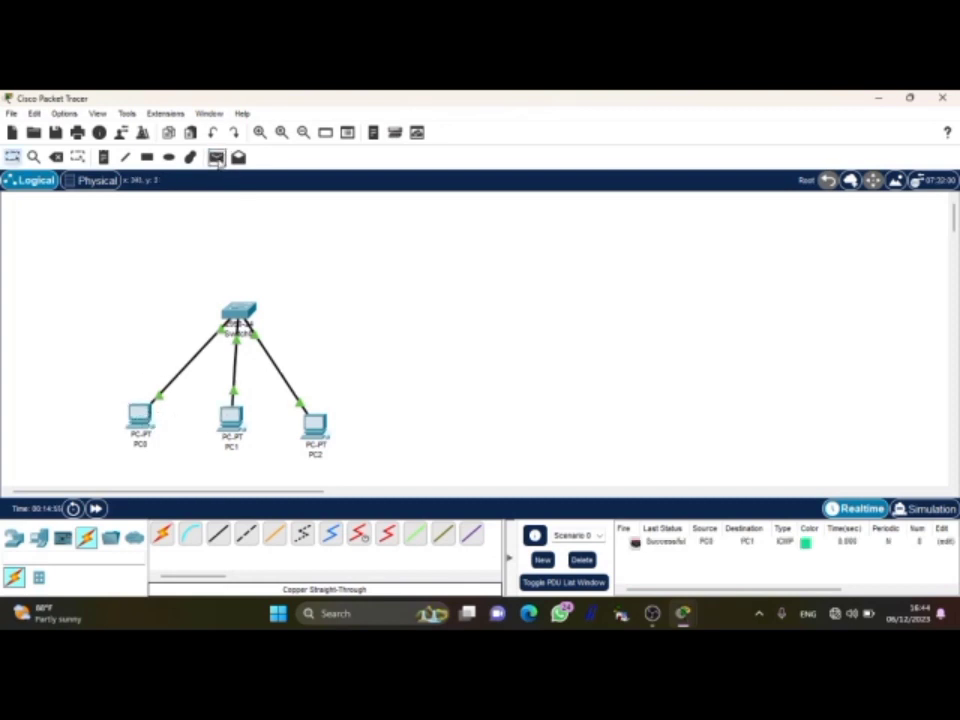
# Send a simple PDU with PC2 as the source and PC1 as the destination
pyautogui.click(217, 158)
pyautogui.click(315, 422)
pyautogui.click(230, 418)
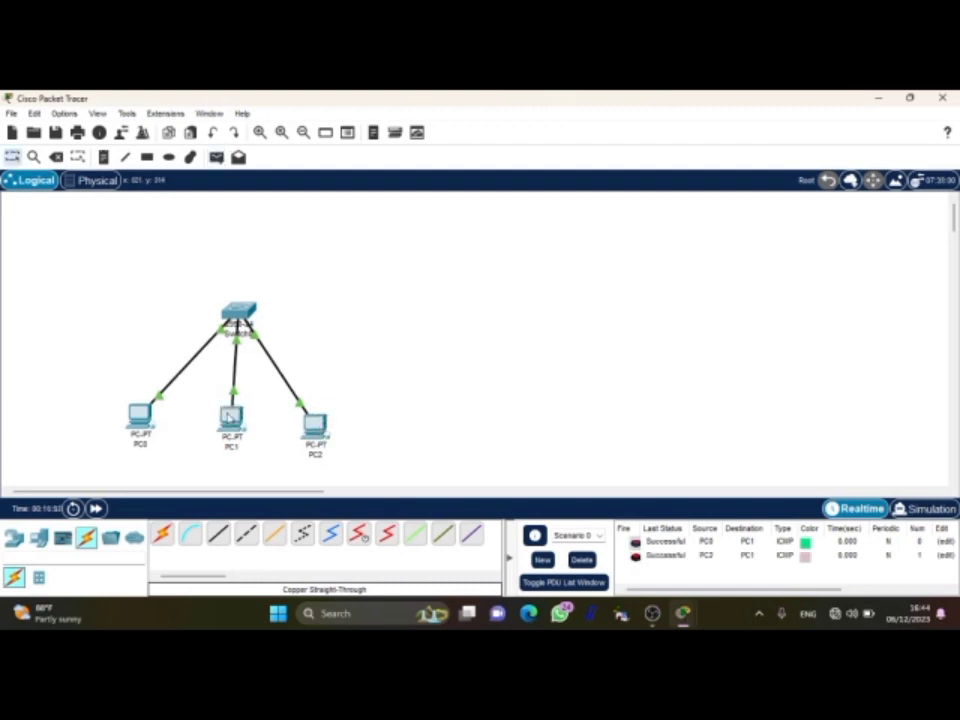
# Send a simple PDU from PC1 back to PC0
pyautogui.click(217, 158)
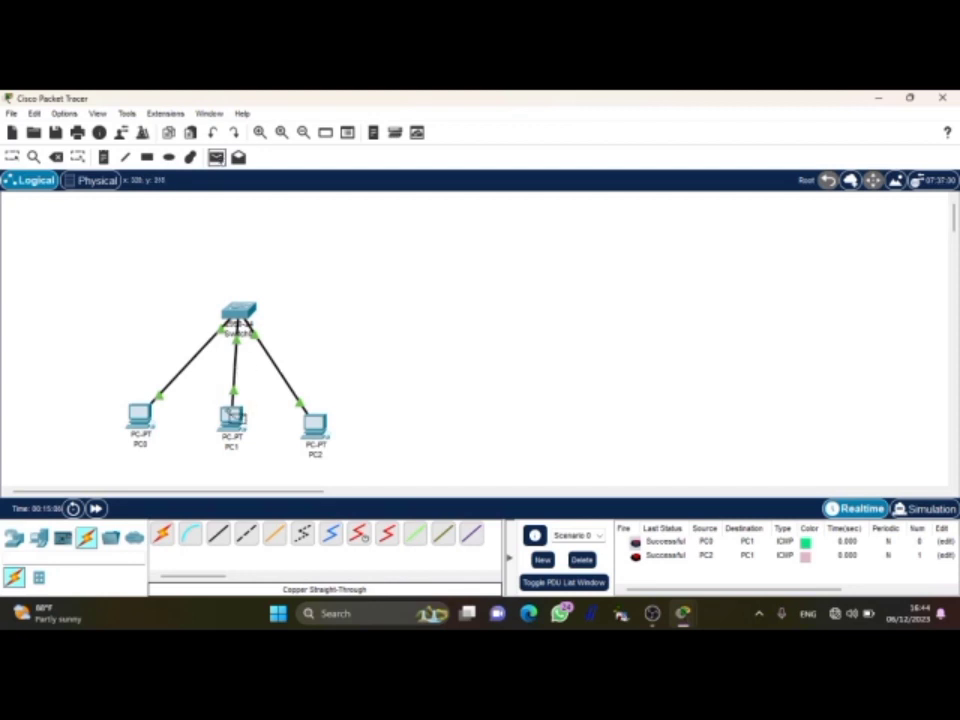
pyautogui.click(233, 418)
pyautogui.click(140, 416)
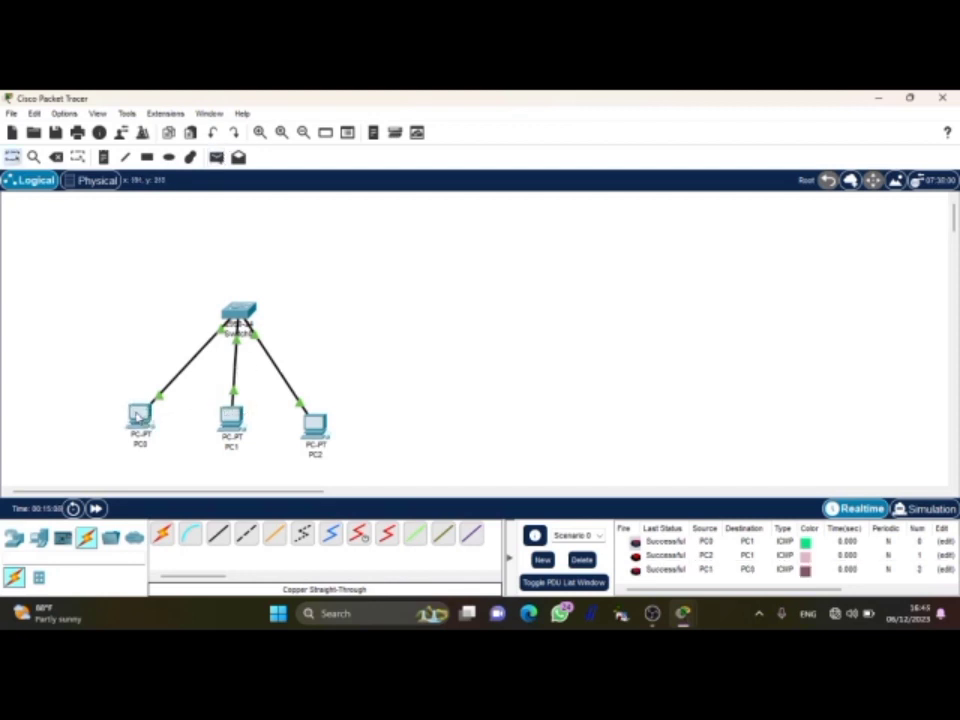